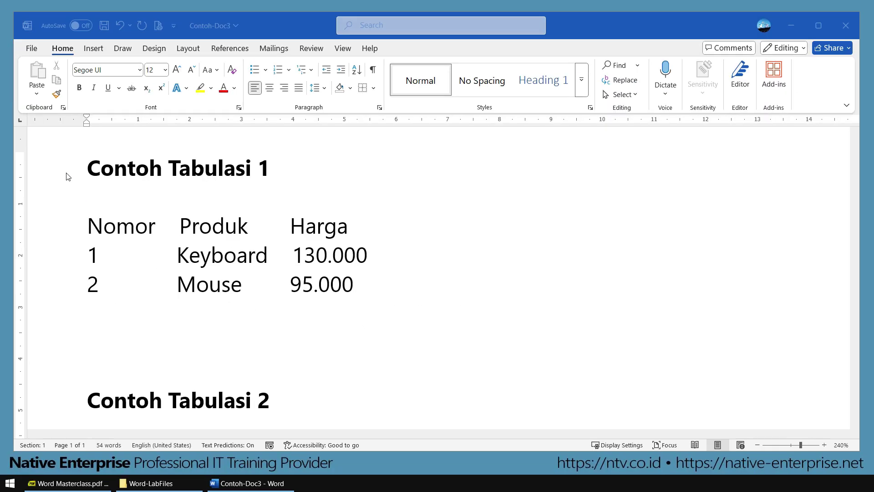
Step: Cycle the tab selector left of the ruler until Center Tab is chosen
left_click(20, 120)
left_click(21, 121)
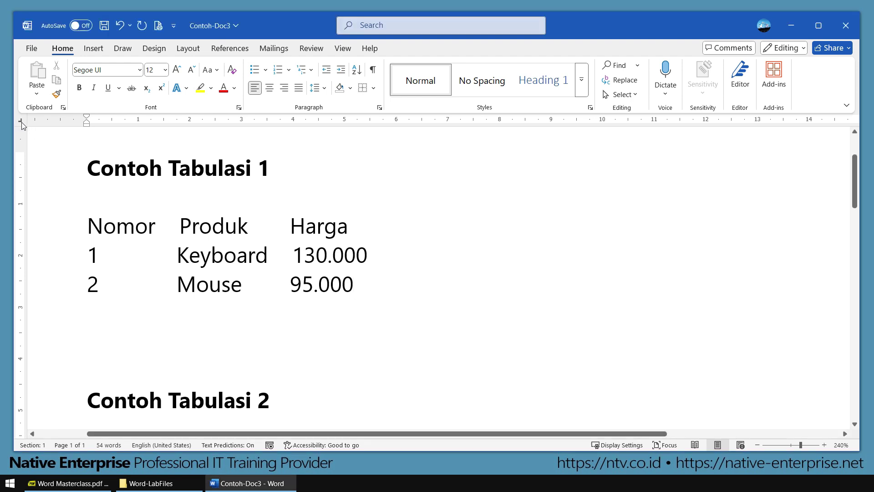
left_click(21, 122)
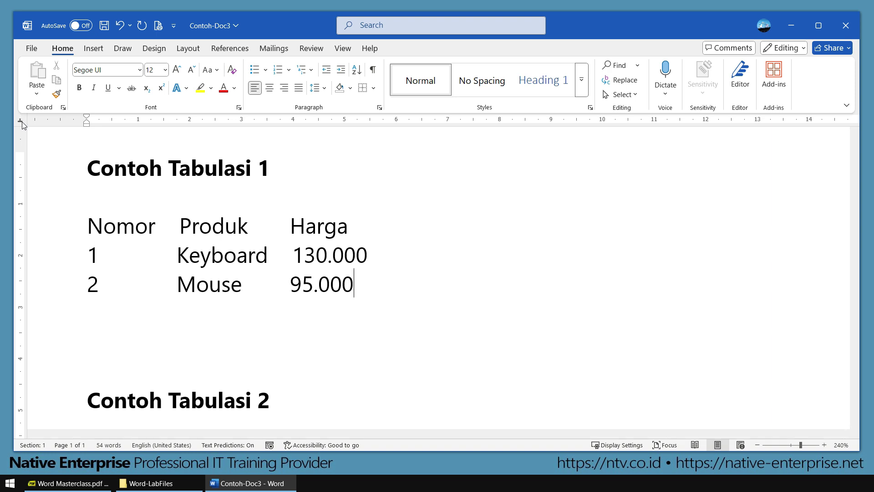
left_click(22, 121)
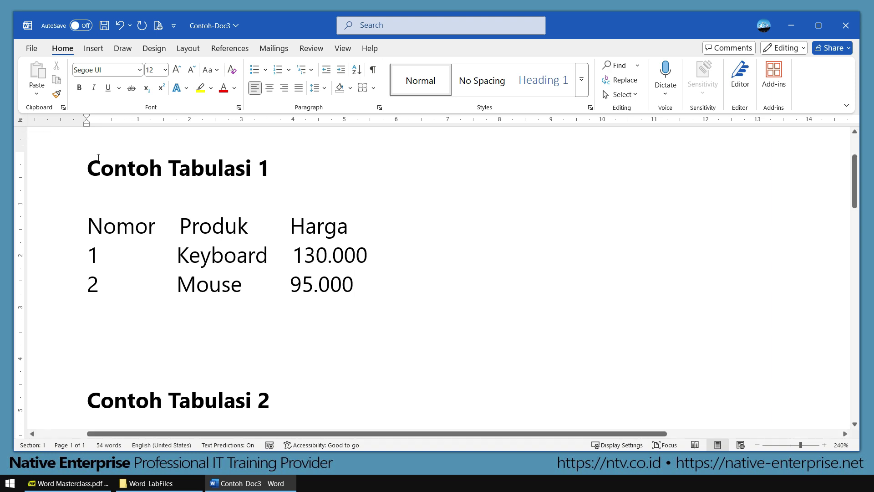
left_click(20, 122)
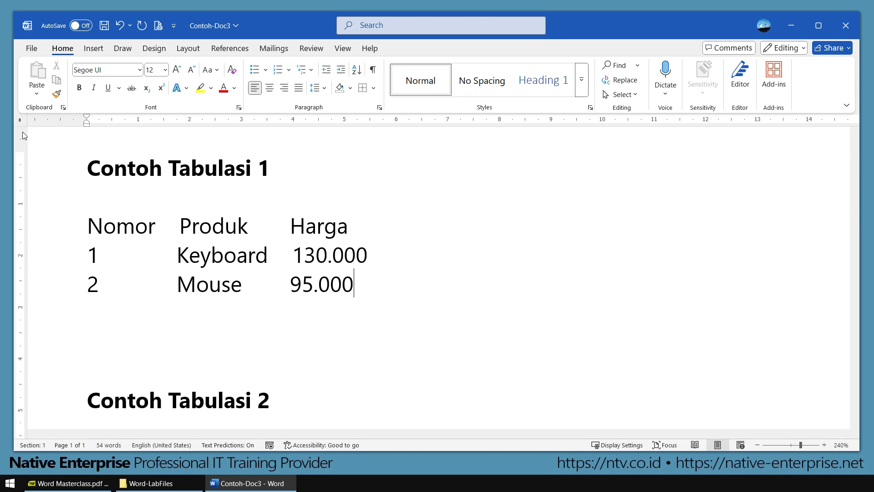
left_click(21, 122)
left_click(21, 122)
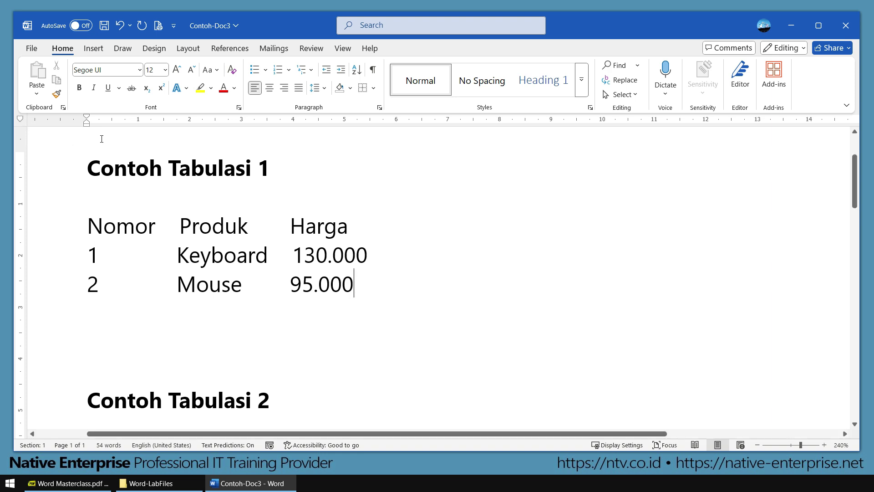
Step: Select the three tab-separated Nomor/Produk/Harga rows
key("ctrl+2")
mouse_move(83, 101)
left_mouse_down()
mouse_move(419, 141)
mouse_move(567, 144)
left_mouse_up()
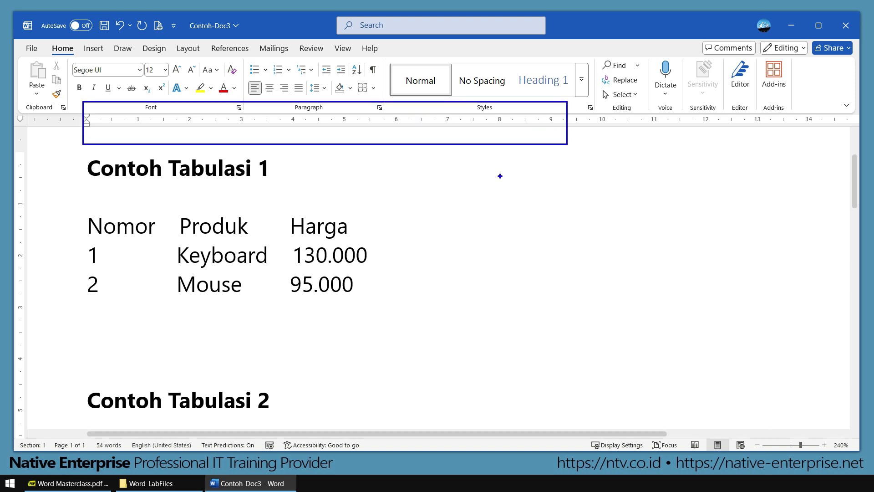
key("Escape")
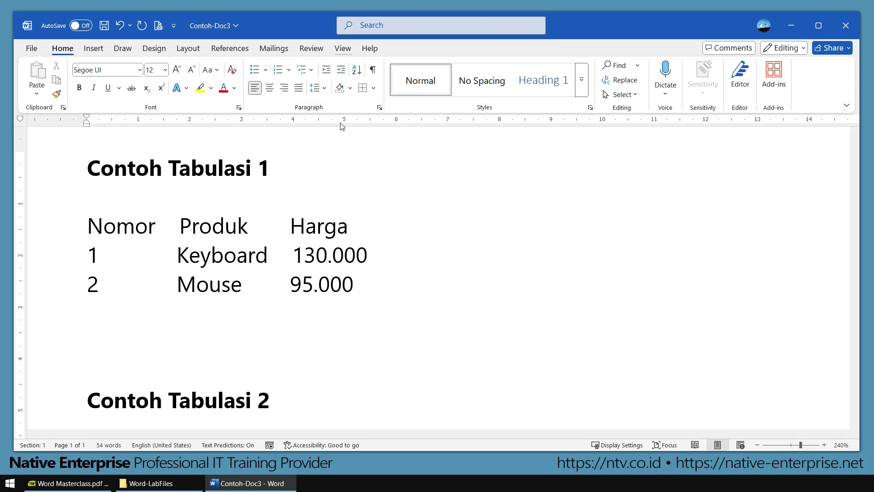
left_click_drag(363, 283, 123, 233)
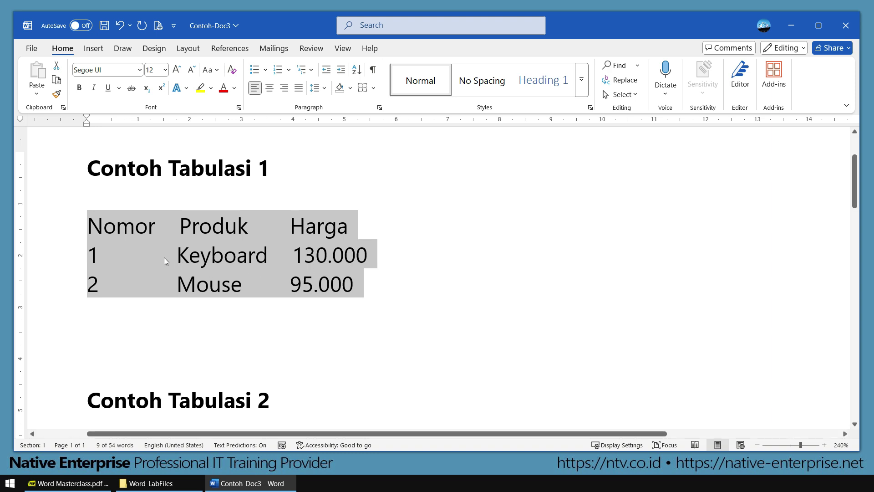
Step: Add a center tab stop at 5 on the ruler for the selected rows
mouse_move(71, 205)
left_mouse_down()
mouse_move(138, 242)
mouse_move(164, 318)
left_mouse_up()
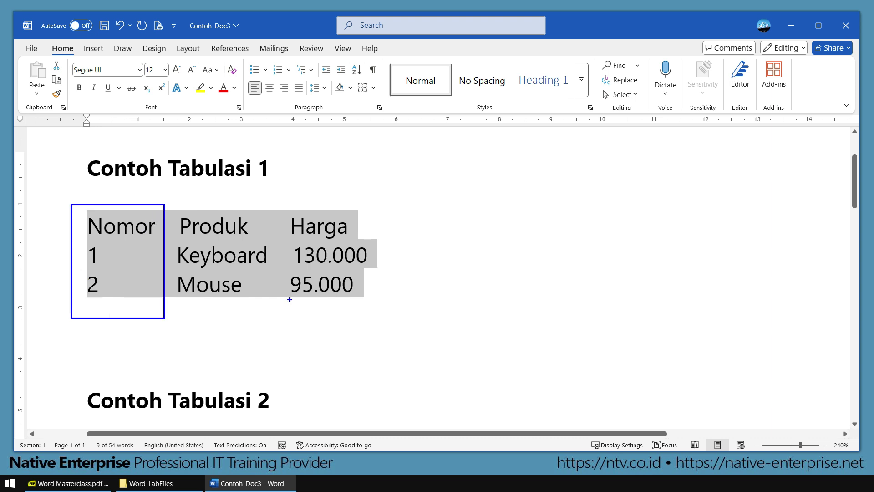
key("Escape")
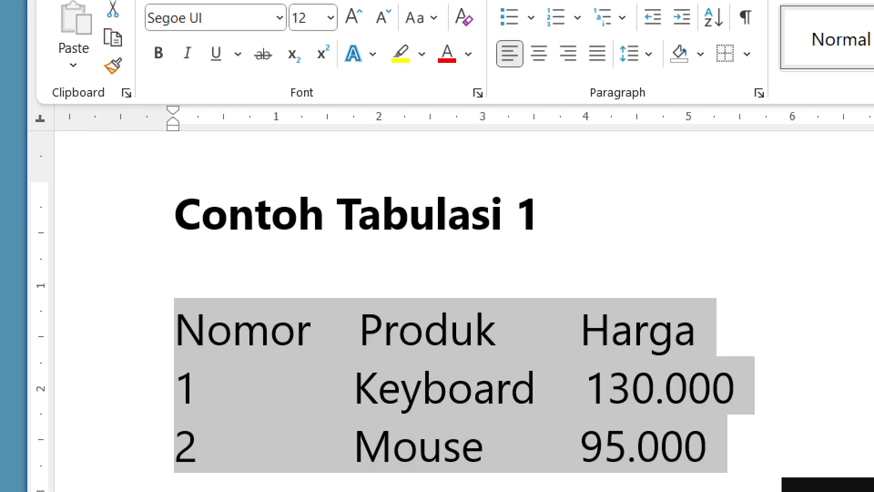
left_click_drag(10, 106, 35, 137)
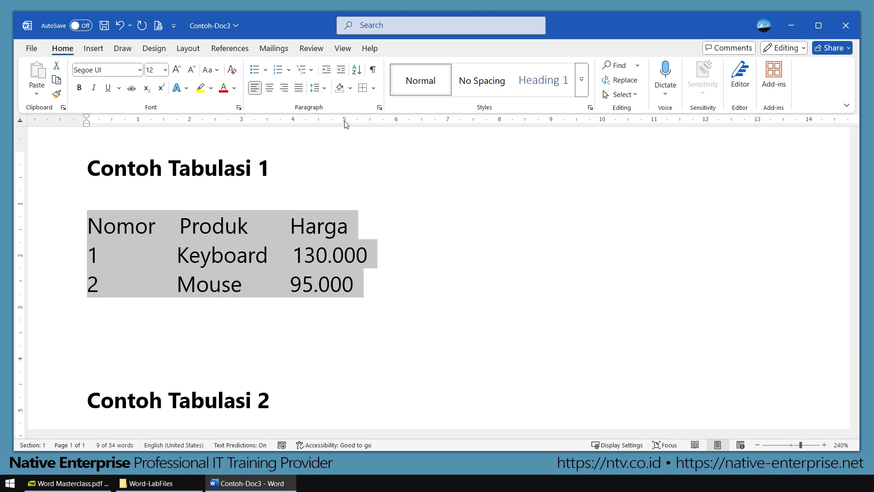
left_click(346, 121)
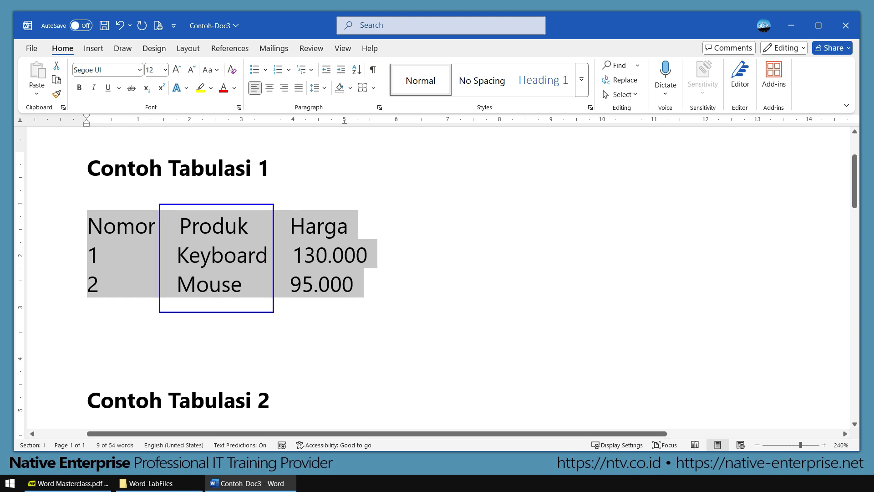
Step: Switch the tab selector to Left Tab and add a left tab stop at 10
left_click(20, 121)
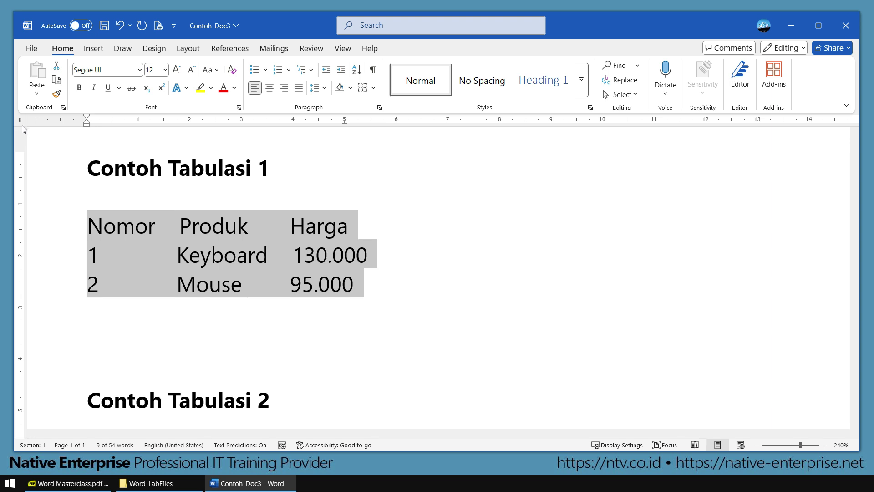
left_click(20, 121)
left_click(20, 121)
left_click(20, 121)
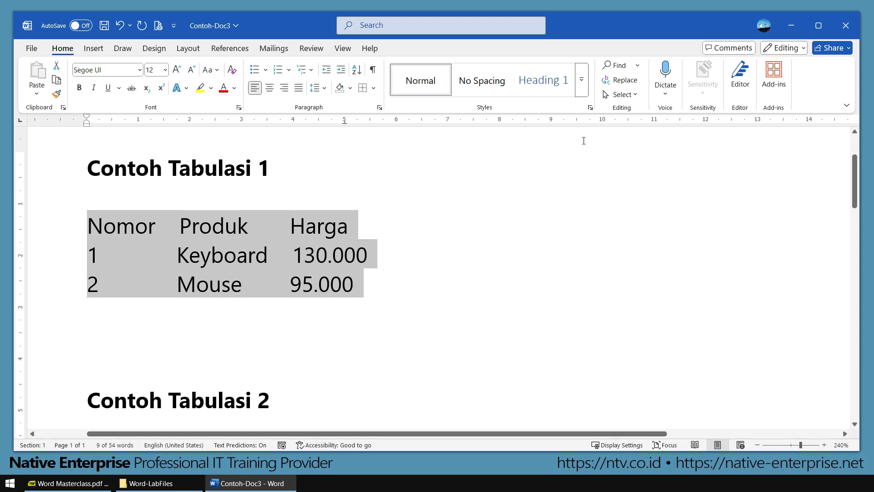
left_click(603, 121)
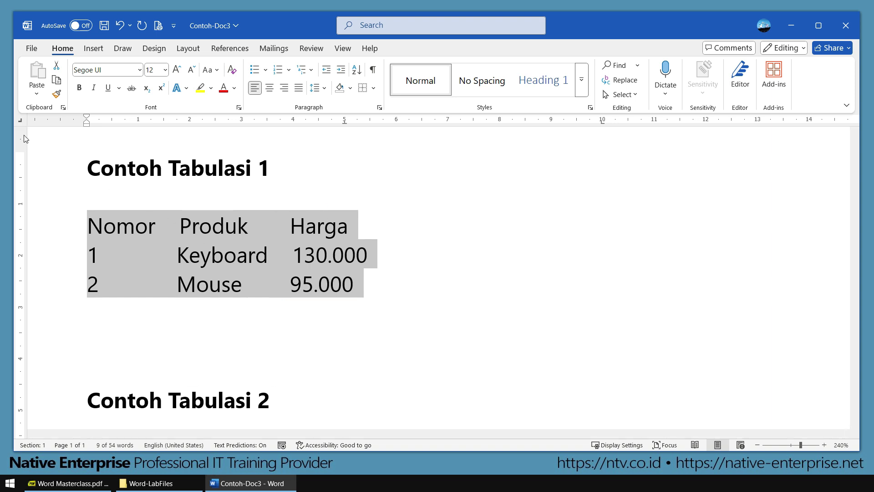
Step: Zoom out from 240% to 190% and scroll left to bring the left margin back into view
left_click_drag(503, 436, 642, 442)
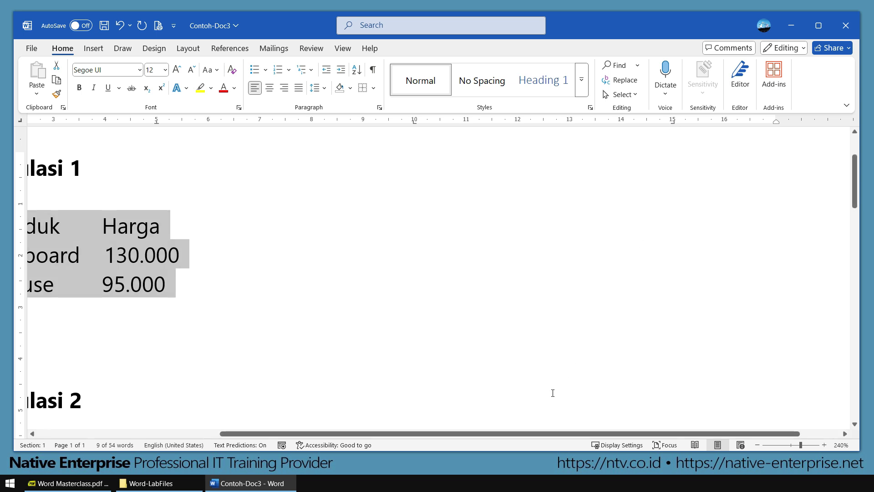
scroll(500, 328, "down", 5, "ctrl")
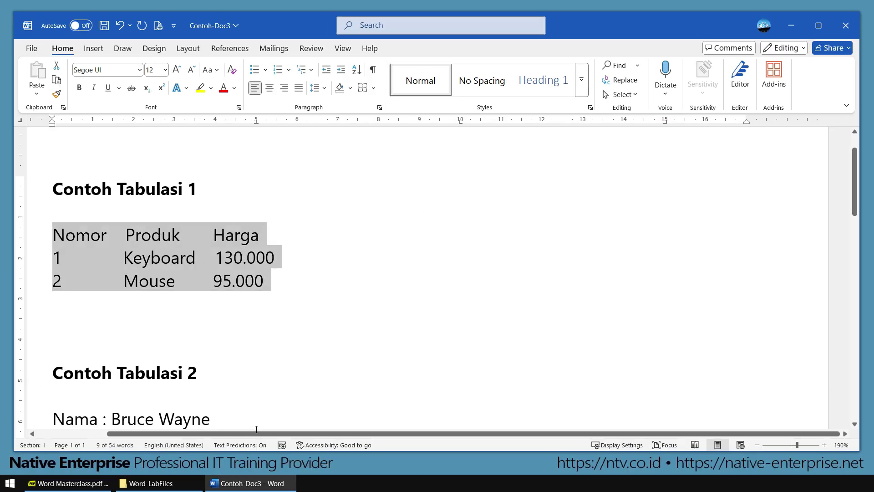
scroll(258, 427, "left", 5)
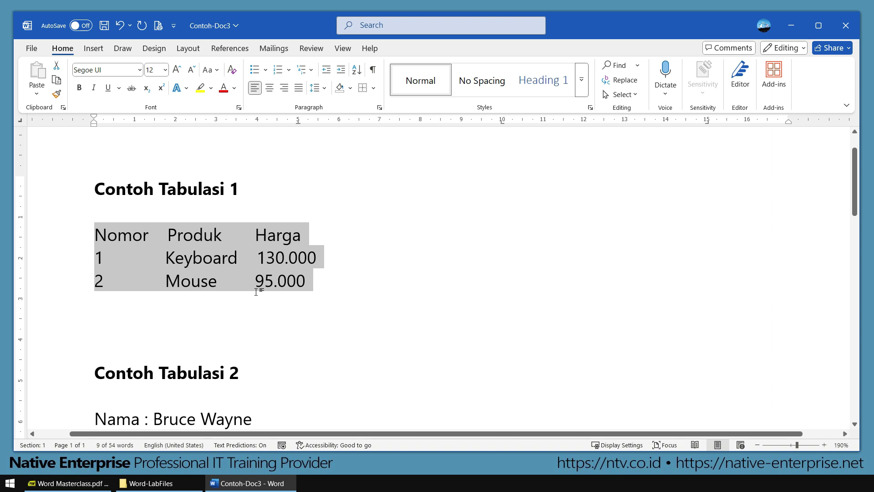
Step: Align the Nomor, Produk and Harga headers on the ruler's tab stops
left_click(193, 257)
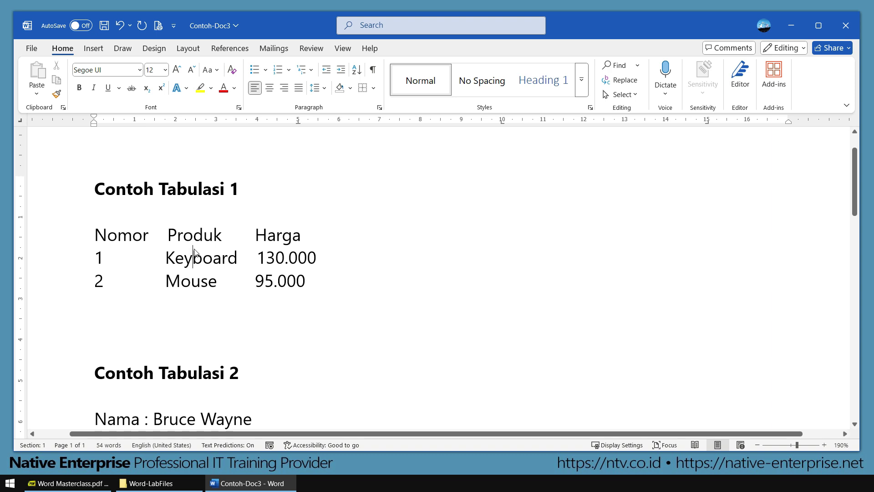
left_click(92, 234)
key("Tab")
key("Tab")
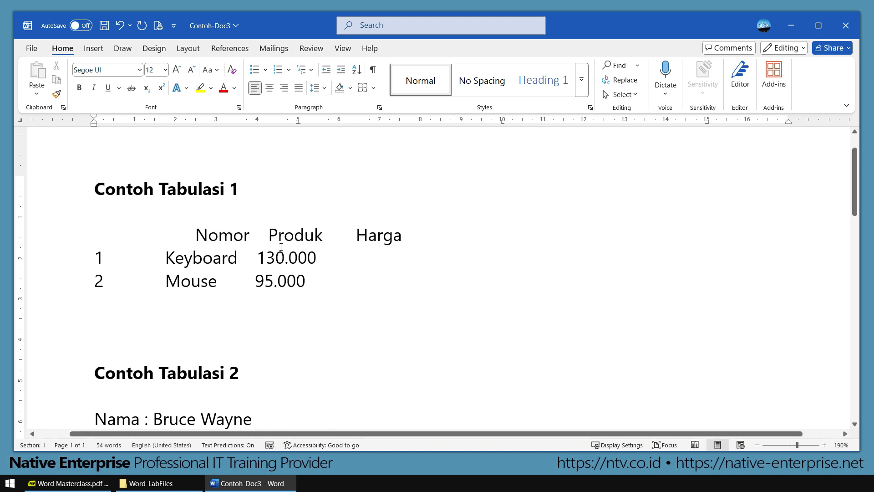
left_click(270, 233)
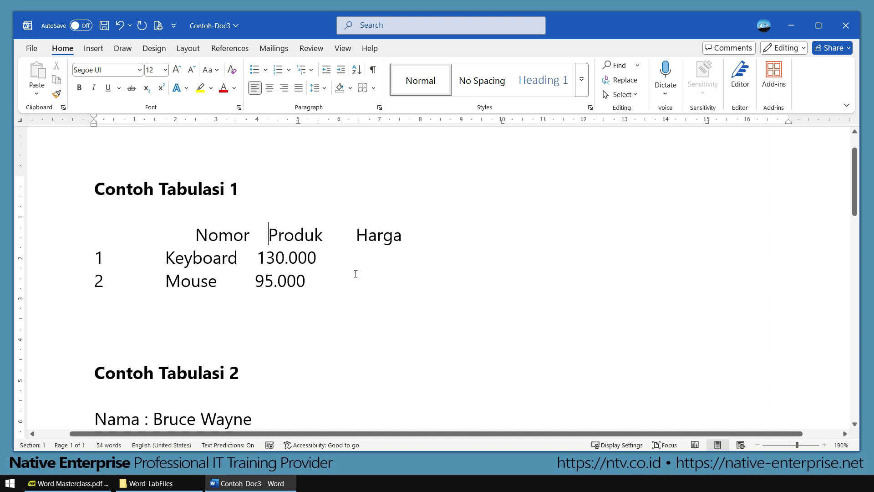
key("Tab")
key("Tab")
key("Tab")
key("Tab")
left_click(592, 236)
key("Tab")
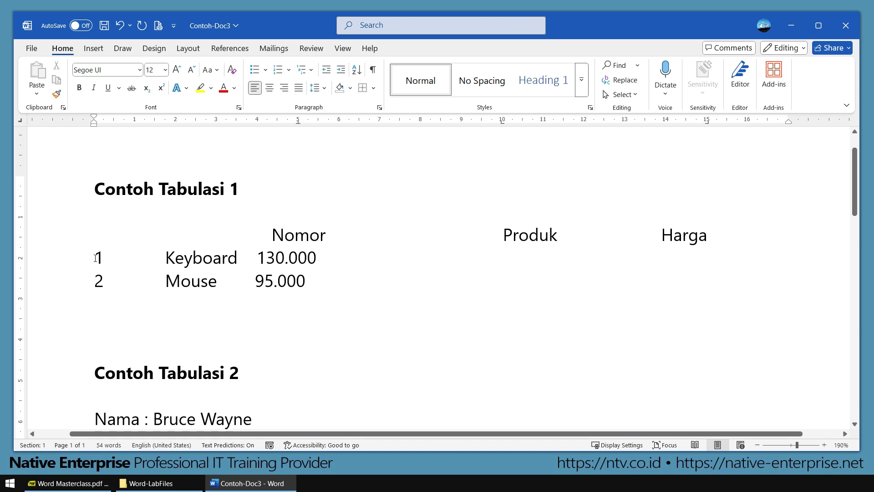
Step: Tab-align the rows 1 Keyboard 130.000 and 2 Mouse 95.000 under their headers
key("Tab")
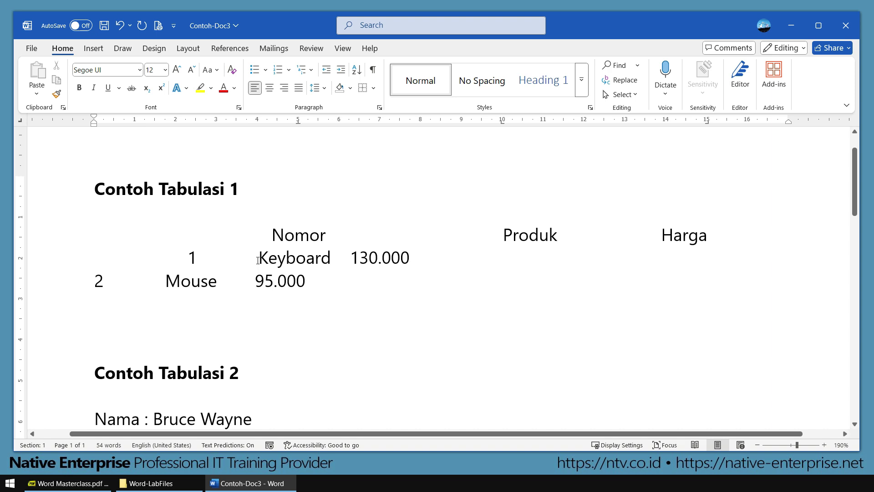
key("Right")
key("Right")
key("Tab")
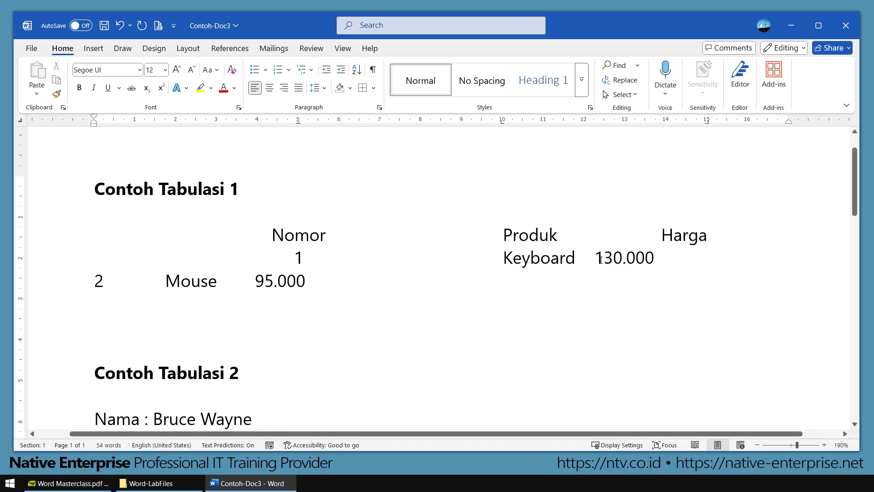
left_click(596, 258)
key("Tab")
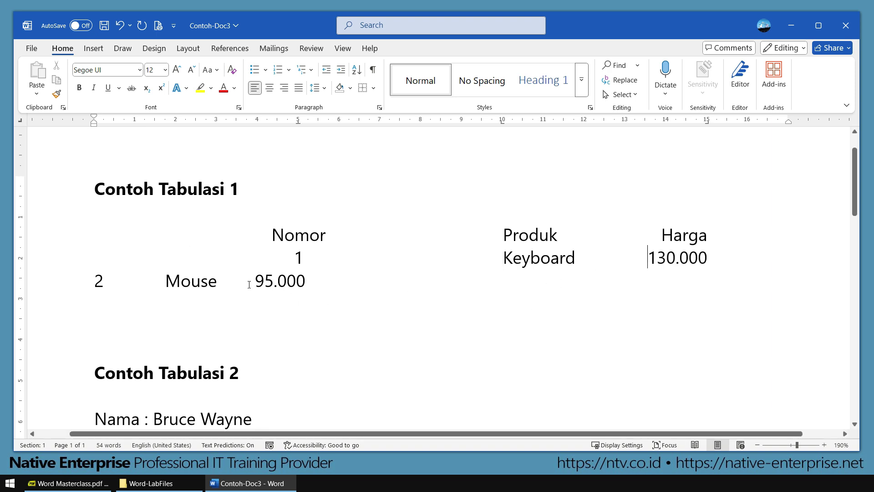
left_click(90, 279)
key("Tab")
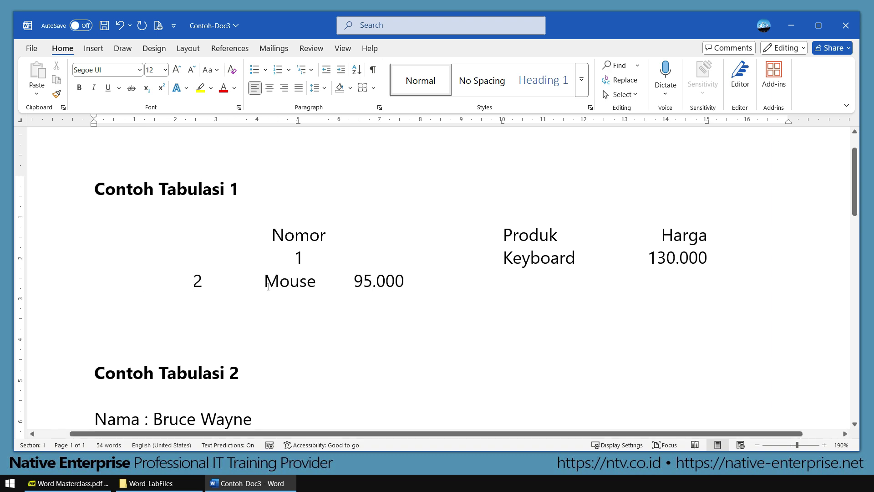
key("Tab")
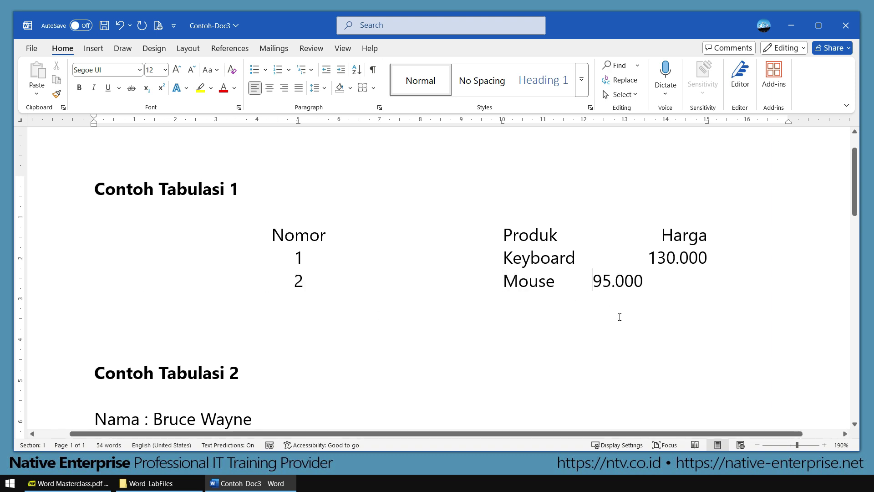
key("Tab")
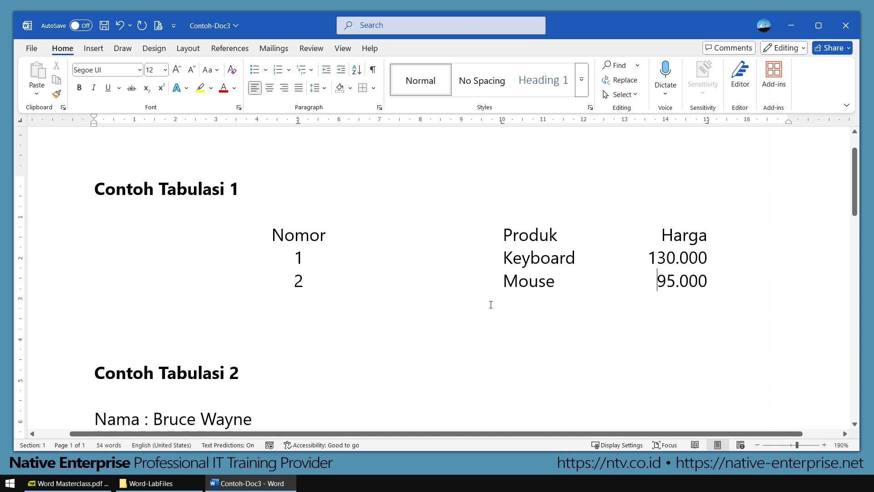
left_click_drag(248, 107, 351, 303)
left_click_drag(465, 105, 579, 311)
left_click_drag(621, 105, 742, 312)
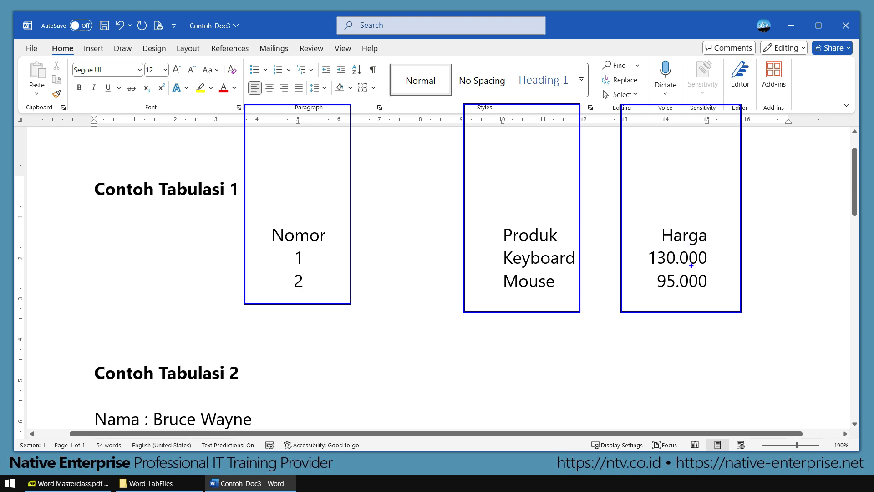
key("Escape")
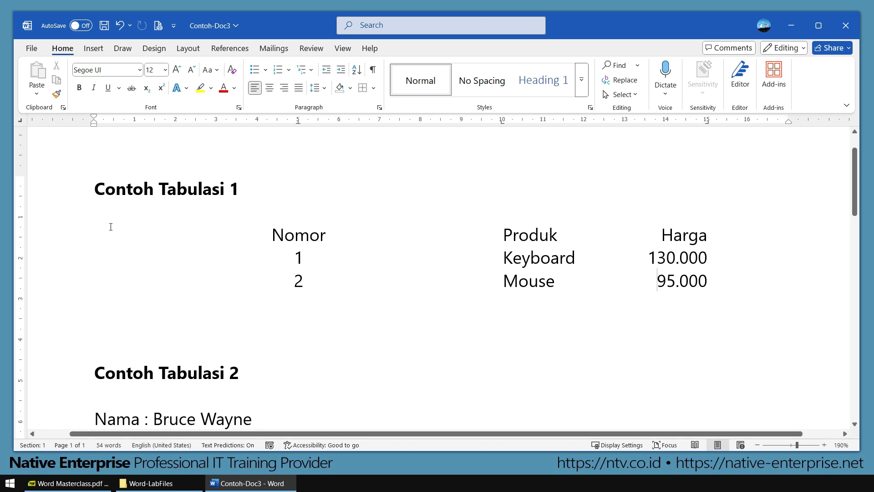
Step: Drag the center, left and right tab markers leftward to pull the Nomor, Produk and Harga columns together
left_click_drag(107, 227, 723, 285)
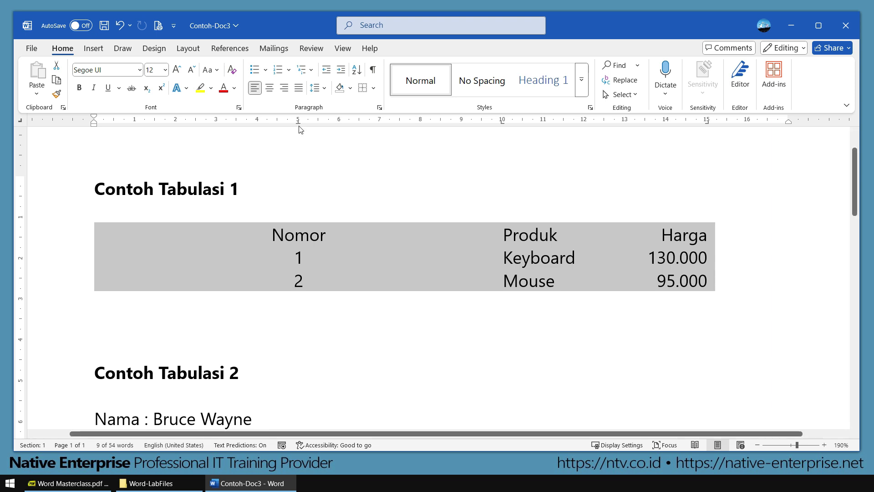
left_click_drag(299, 121, 155, 129)
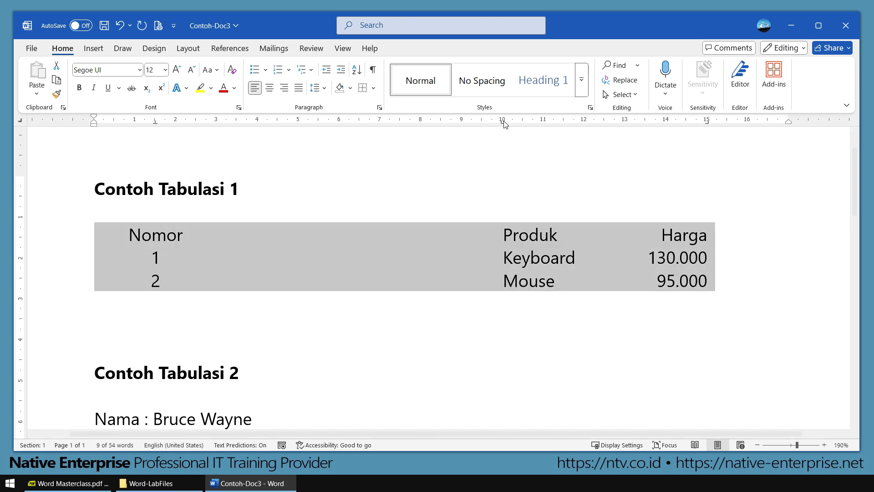
left_click_drag(502, 122, 225, 128)
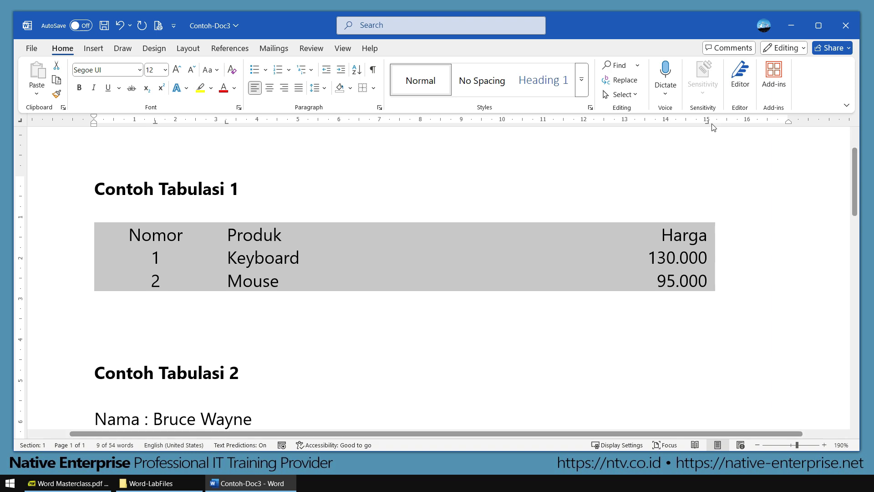
left_click_drag(708, 122, 400, 125)
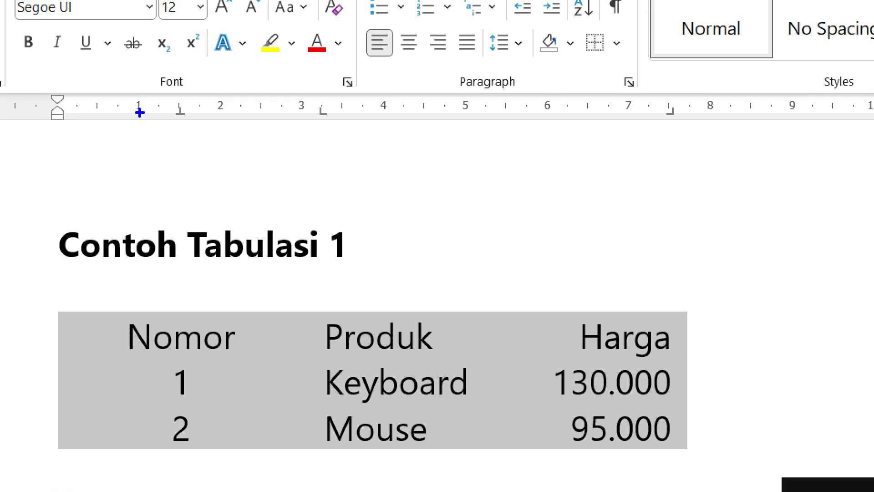
Step: Remove the centre, left and right tab stops by dragging them off the ruler
left_click_drag(153, 90, 213, 141)
left_click_drag(259, 185, 192, 122)
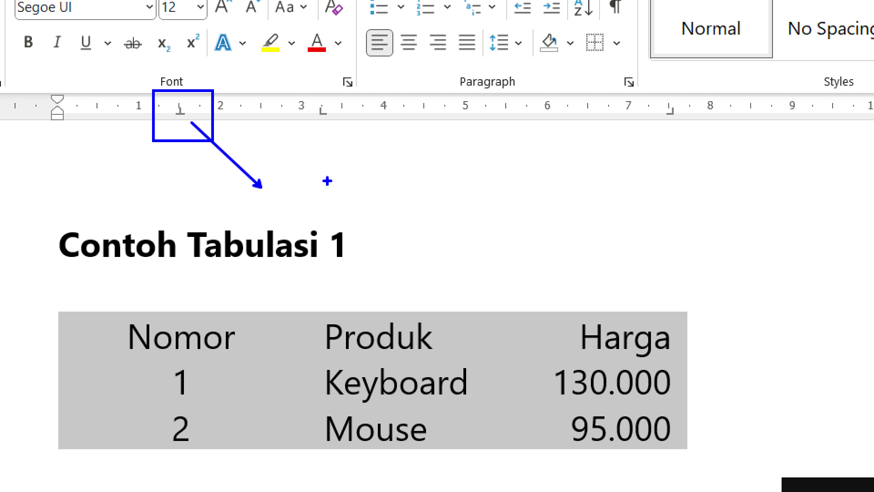
key("Escape")
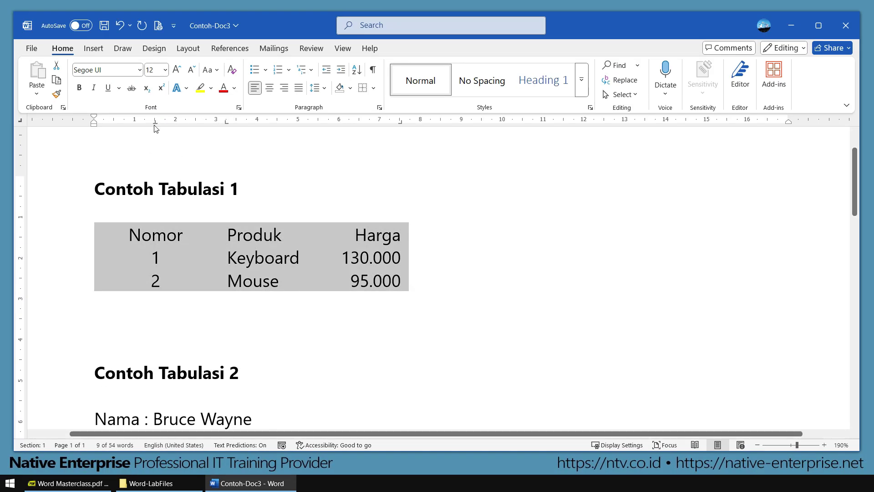
left_click_drag(154, 121, 164, 138)
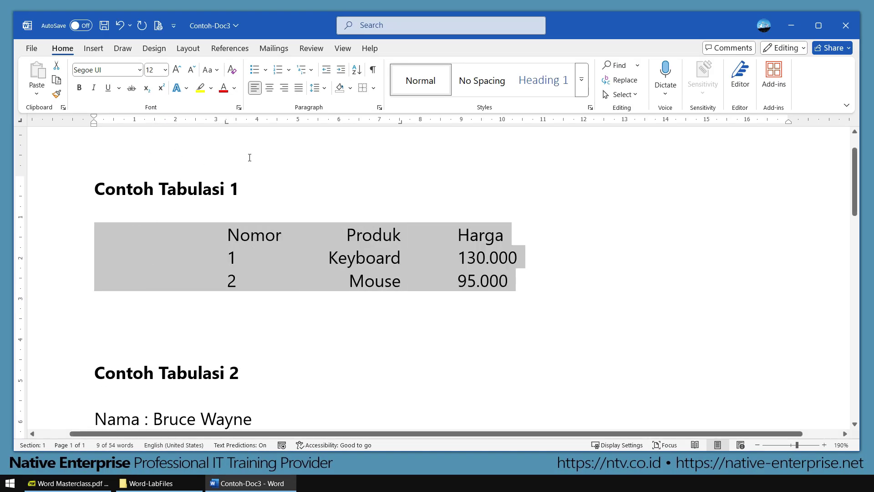
left_click_drag(227, 121, 240, 146)
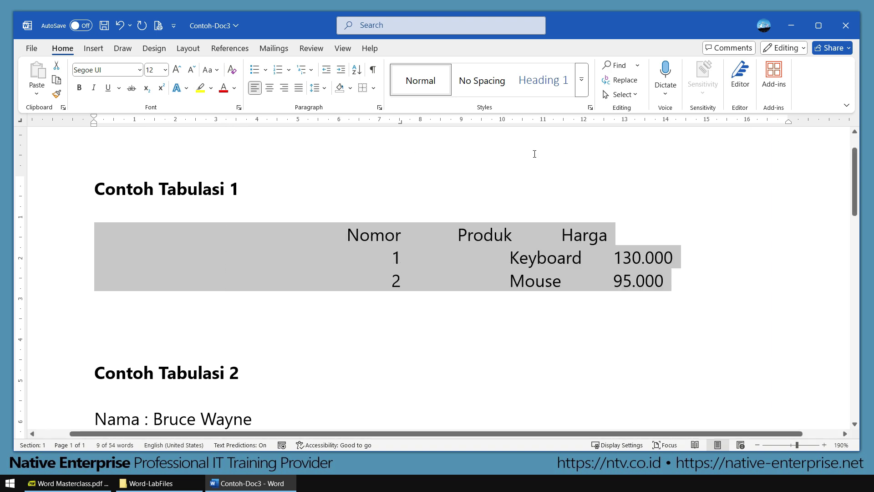
left_click_drag(400, 122, 461, 179)
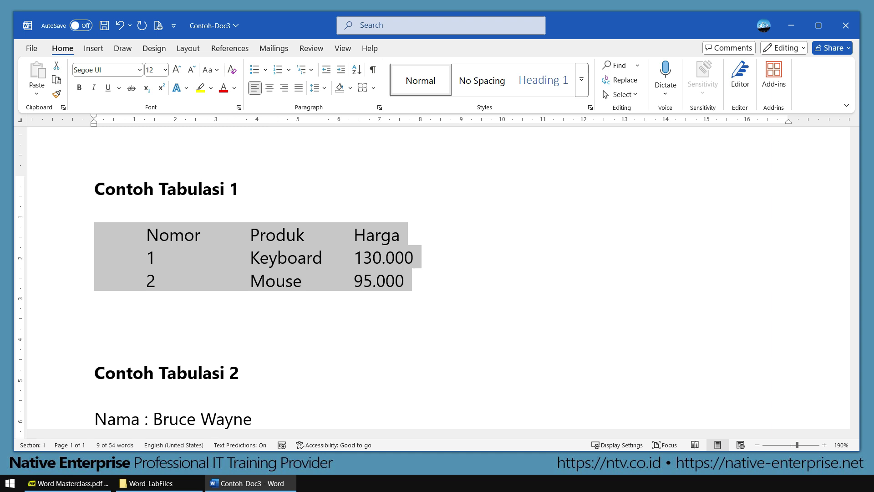
Step: Deselect, then reselect the three tabbed rows
left_click(127, 320)
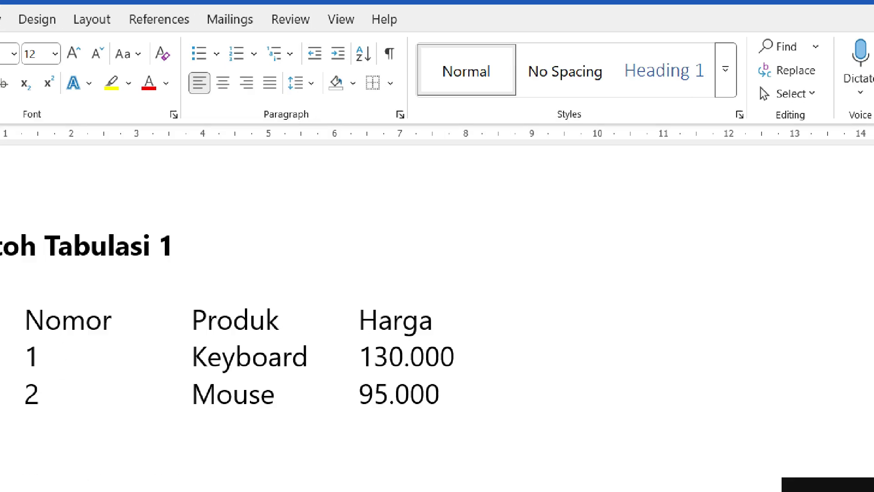
mouse_move(389, 113)
left_mouse_down()
mouse_move(468, 159)
mouse_move(465, 171)
mouse_move(529, 240)
left_mouse_up()
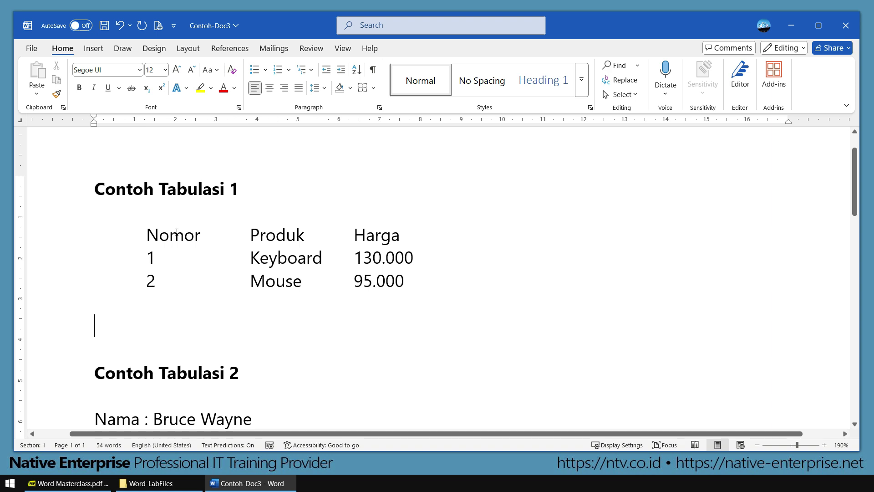
left_click_drag(80, 238, 395, 280)
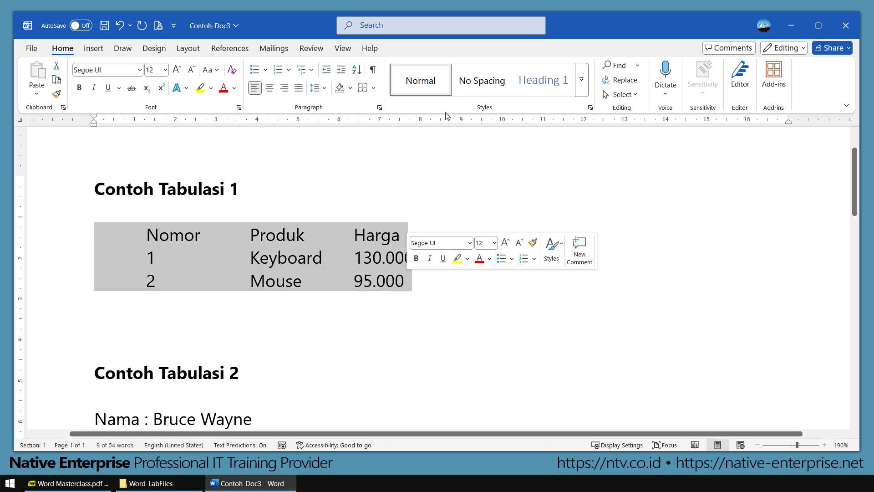
Step: Open the Tabs dialog from the Paragraph settings of the three selected rows
left_click(380, 110)
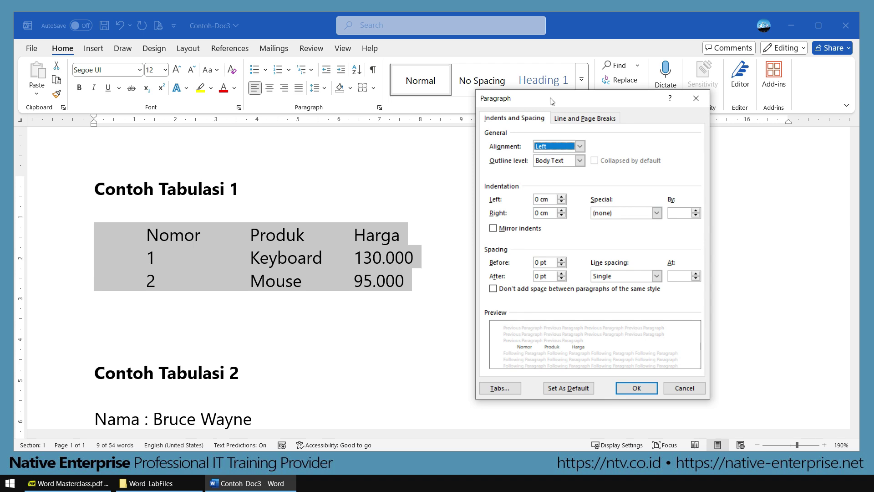
left_click_drag(553, 101, 484, 78)
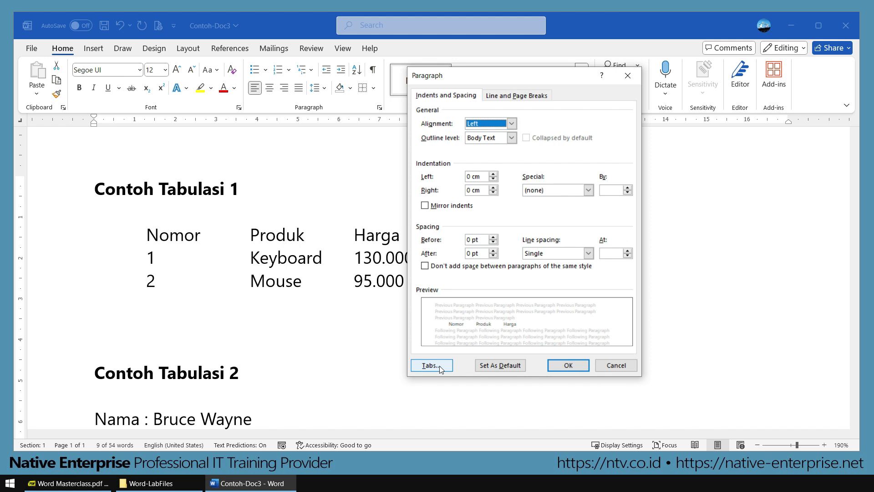
left_click(436, 340)
Step: Set a 5 cm centre-aligned tab stop in the Tabs dialog
left_click_drag(425, 133, 477, 115)
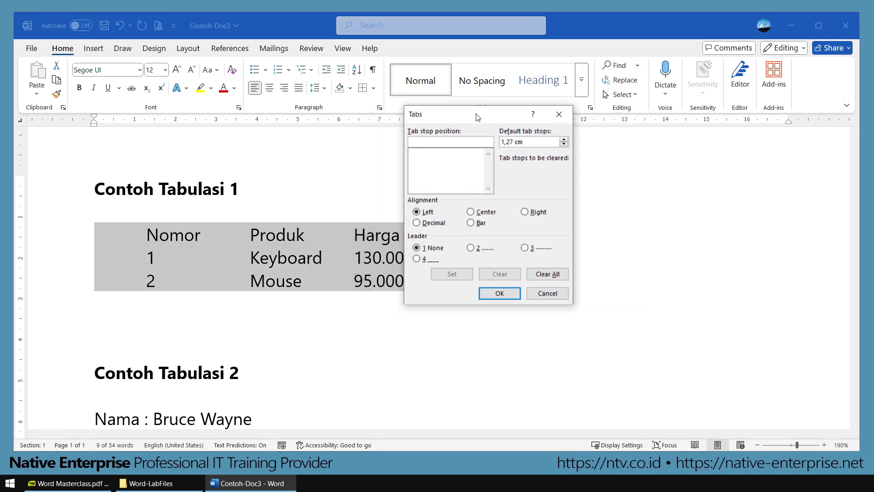
left_click_drag(472, 119, 488, 116)
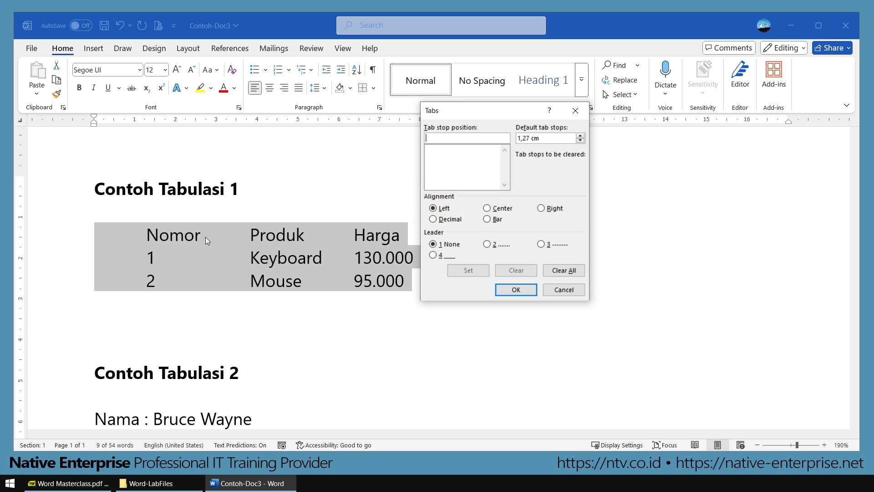
left_click_drag(119, 216, 211, 299)
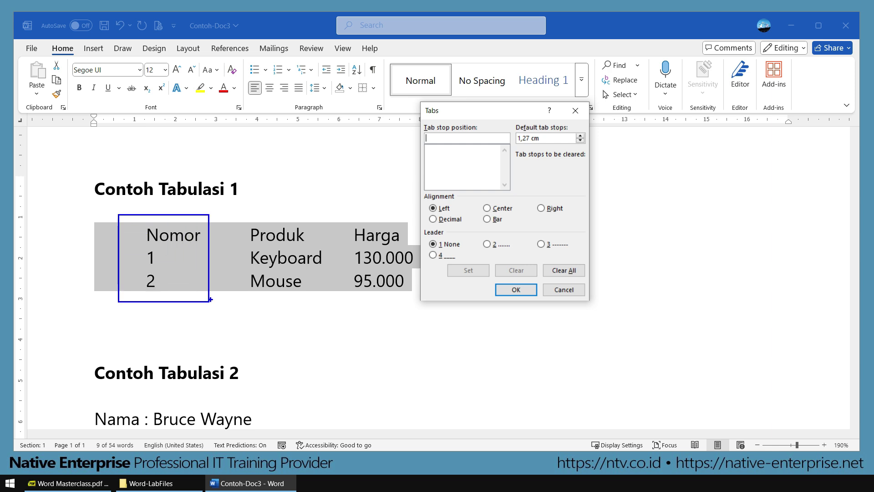
left_click_drag(471, 196, 523, 216)
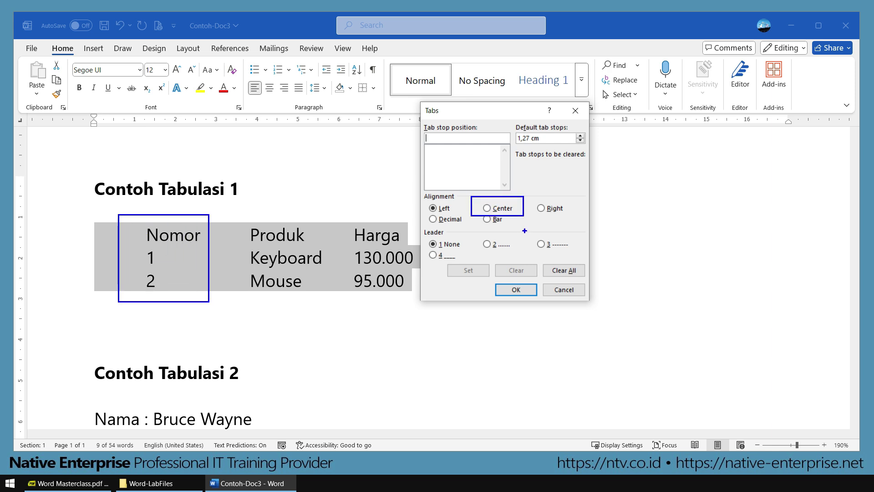
left_click(486, 207)
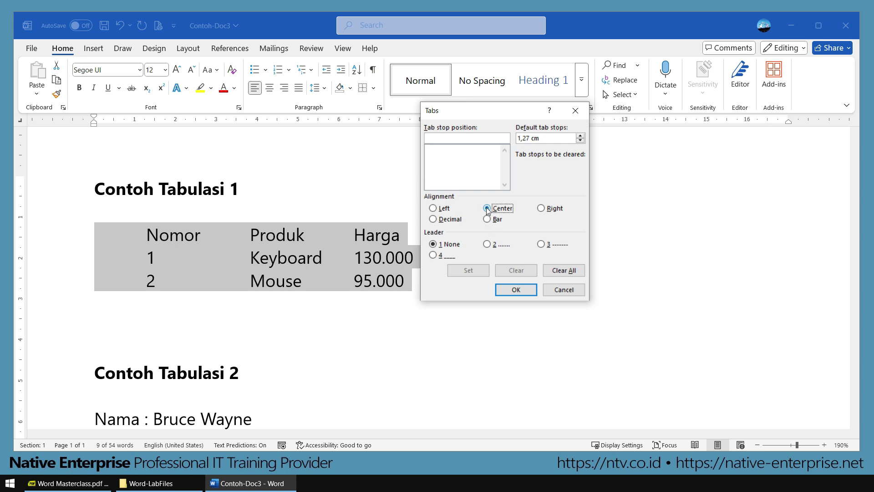
left_click(439, 136)
type("5")
left_click(470, 271)
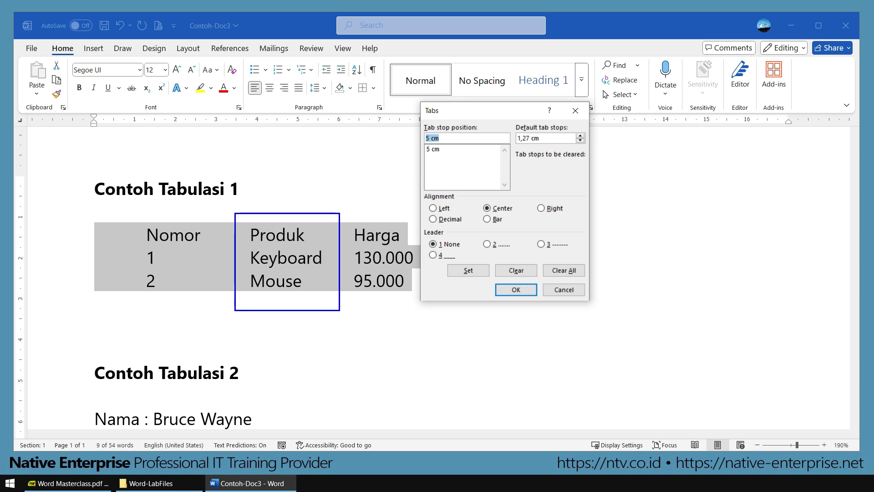
Step: Add a 10 cm left tab stop and a 15 cm right tab stop, then apply them
left_click(443, 209)
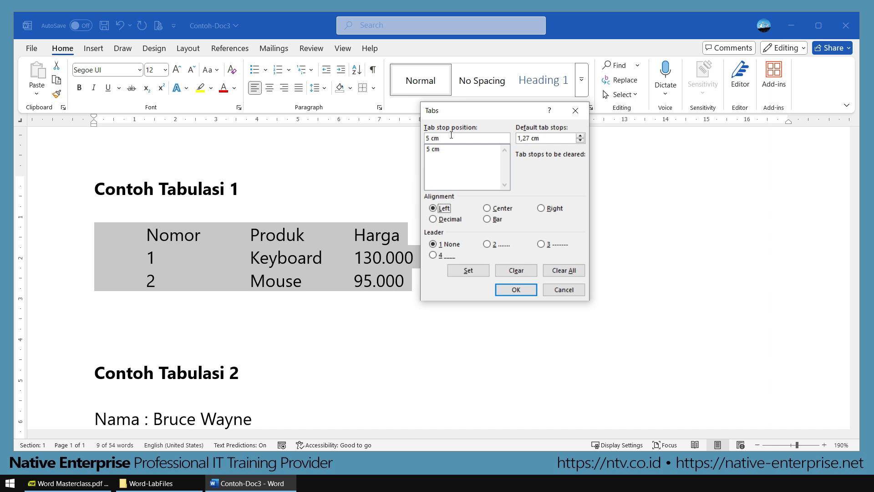
left_click_drag(451, 137, 419, 138)
type("10")
left_click(472, 273)
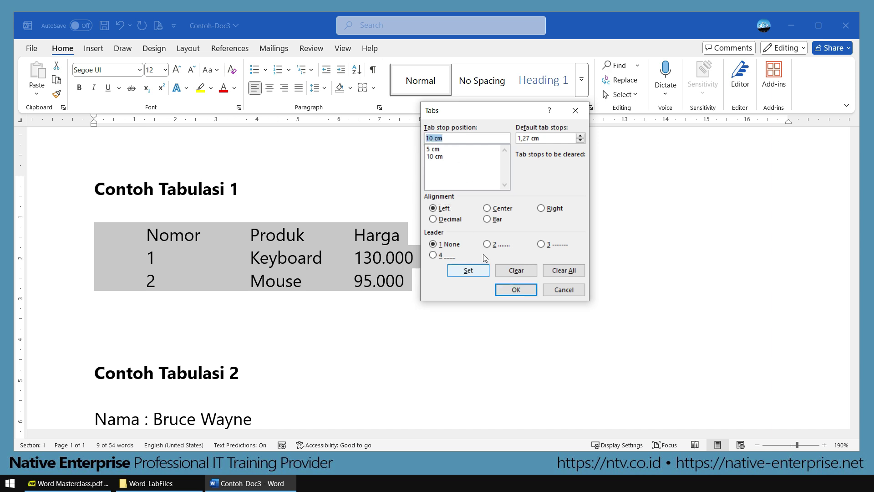
left_click_drag(510, 110, 546, 111)
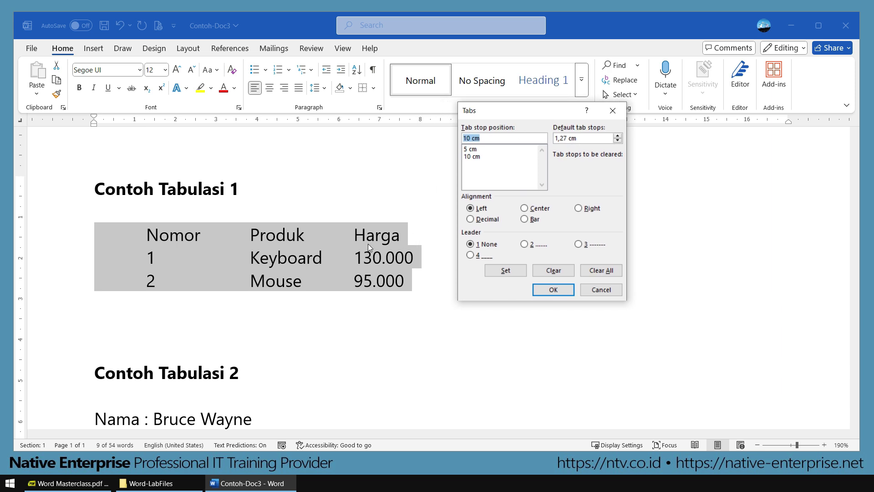
left_click_drag(340, 210, 421, 300)
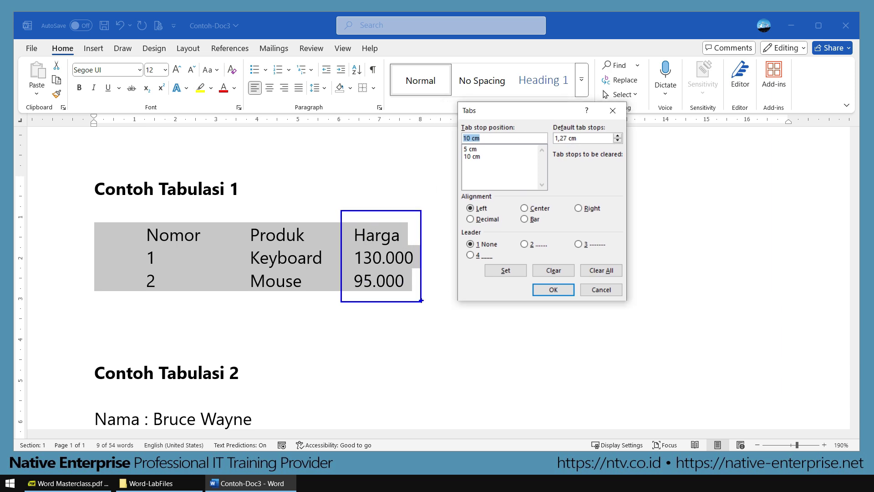
left_click(579, 208)
left_click_drag(485, 138, 452, 139)
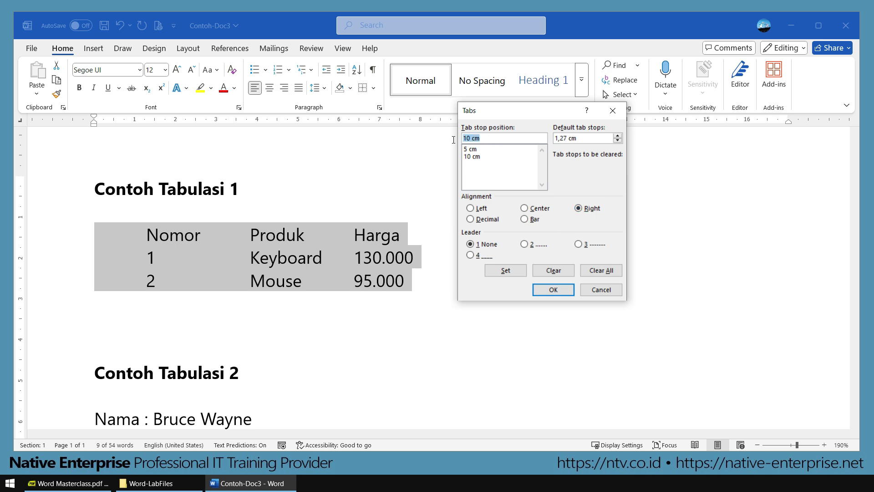
type("15")
left_click(505, 271)
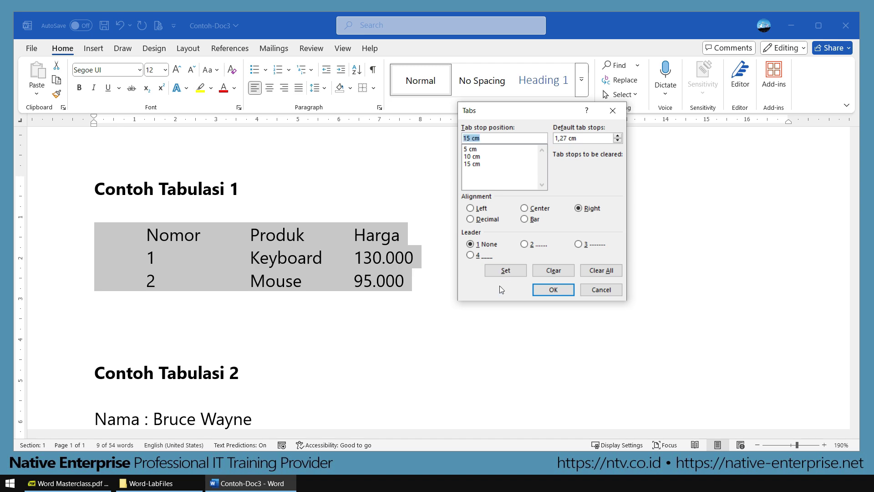
left_click(553, 290)
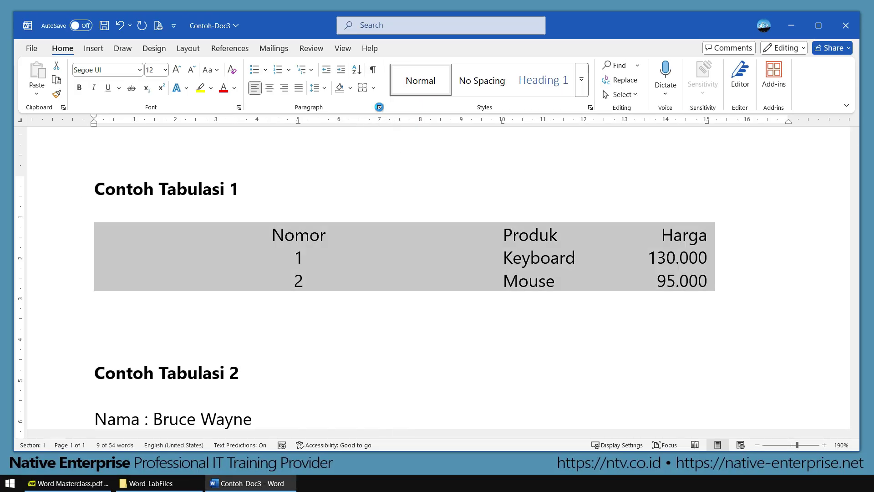
Step: Reopen the Tabs dialog and clear all custom tab stops from the three rows
left_click(379, 108)
left_click(433, 365)
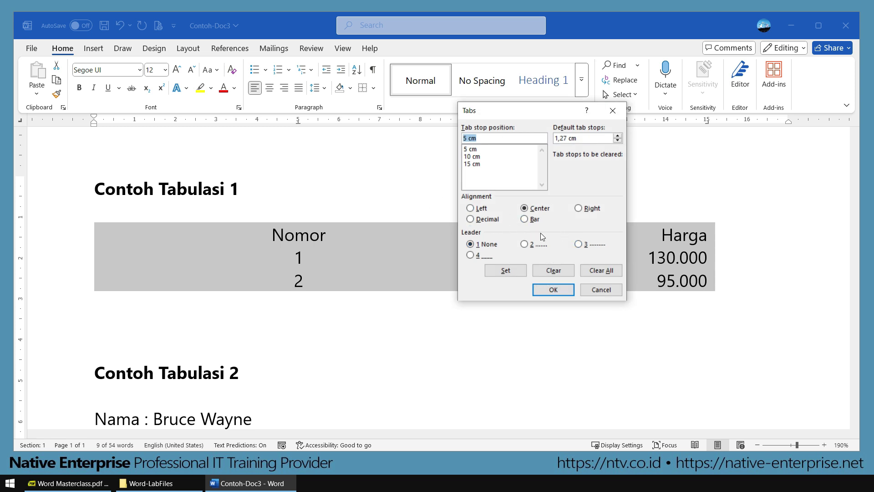
left_click(605, 272)
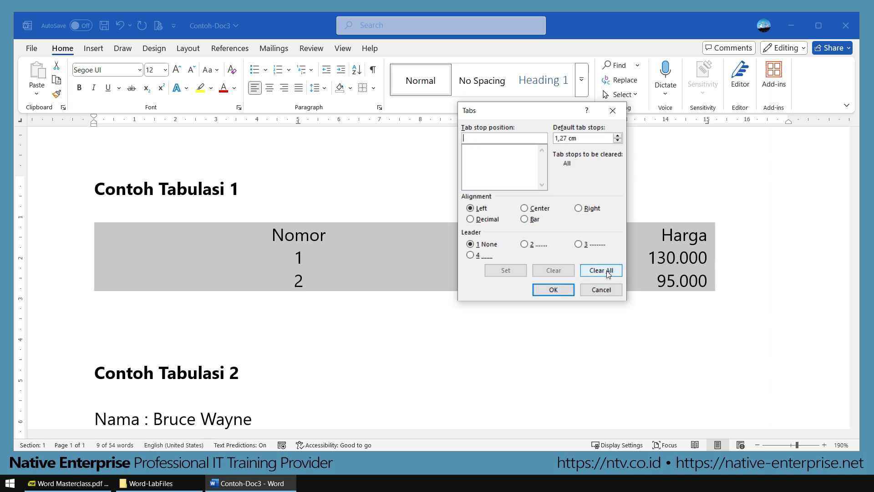
left_click(562, 290)
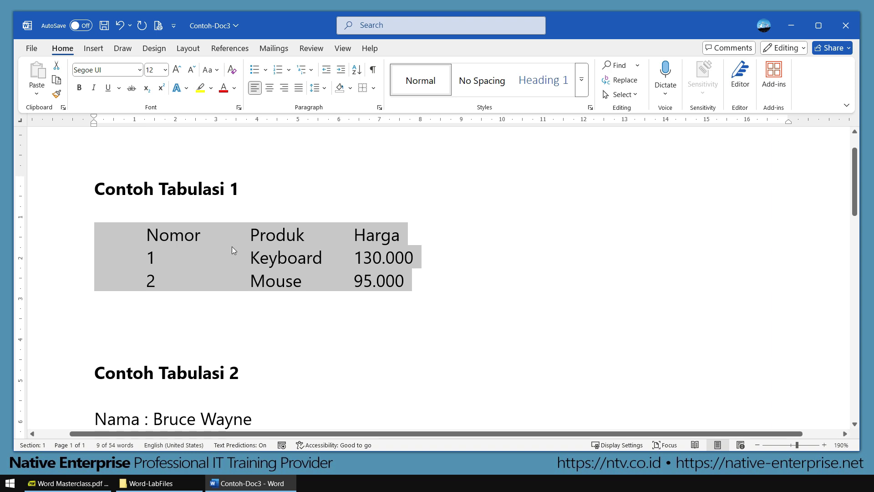
Step: Scroll down to Contoh Tabulasi 2 and select, then deselect, its four address lines
scroll(239, 245, "down", 5)
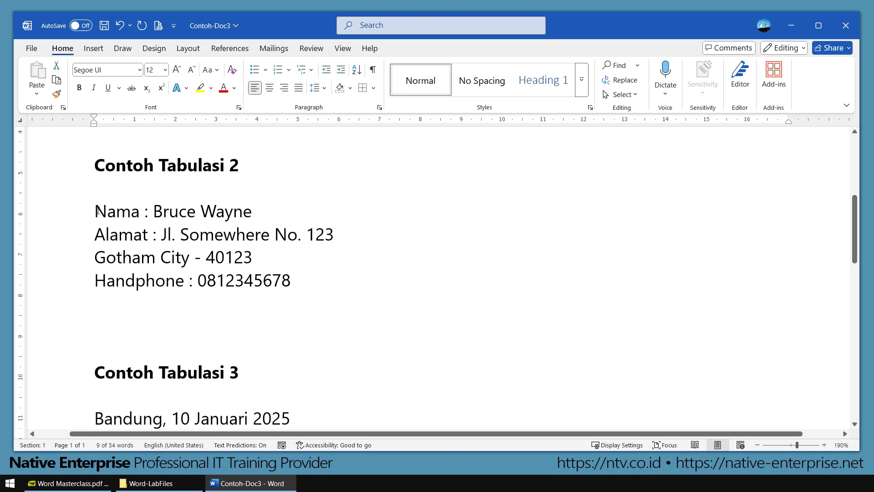
left_click_drag(97, 210, 269, 278)
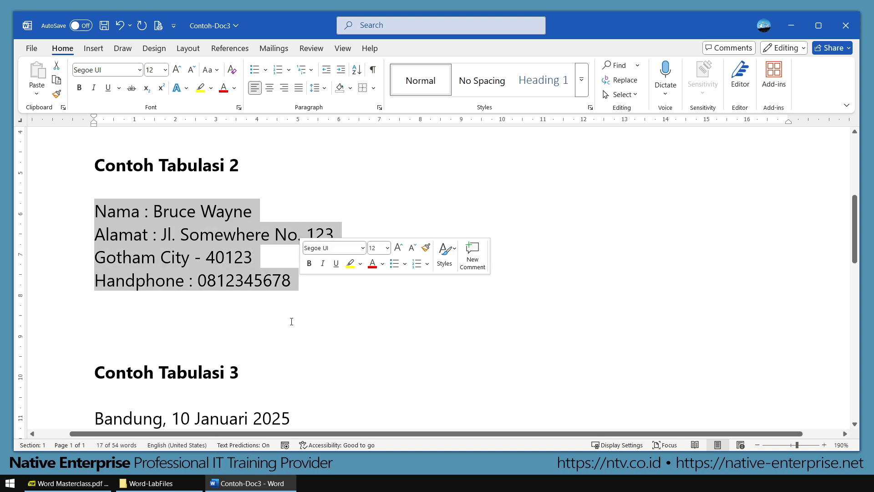
left_click(406, 327)
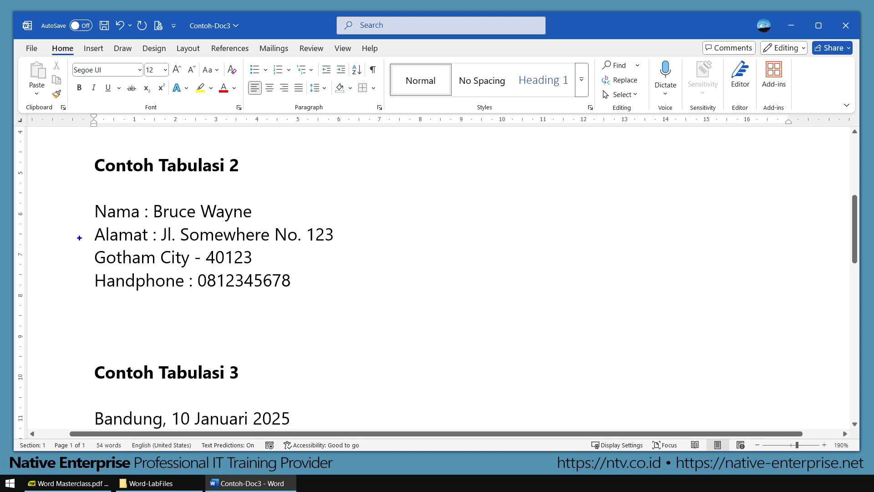
left_click_drag(92, 196, 90, 309)
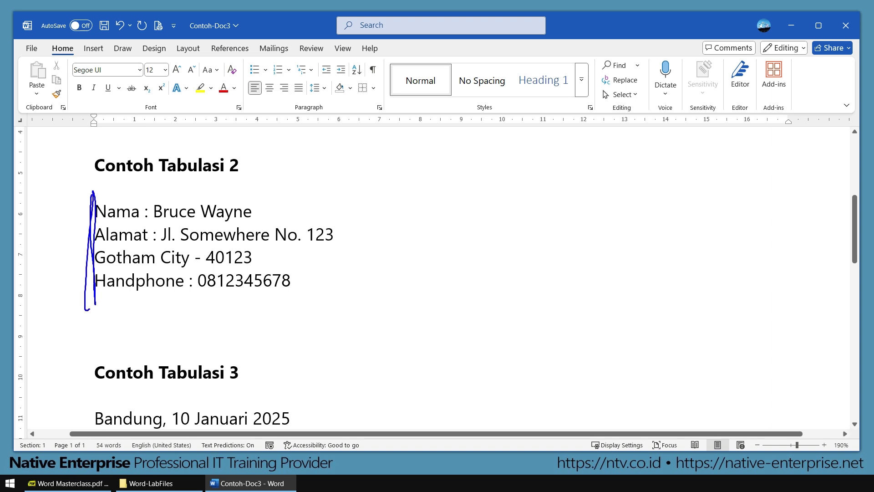
mouse_move(167, 111)
left_mouse_down()
mouse_move(186, 121)
mouse_move(170, 108)
left_mouse_up()
mouse_move(146, 203)
left_mouse_down()
mouse_move(141, 224)
mouse_move(145, 202)
left_mouse_up()
mouse_move(143, 229)
left_mouse_down()
mouse_move(149, 244)
mouse_move(155, 222)
left_mouse_up()
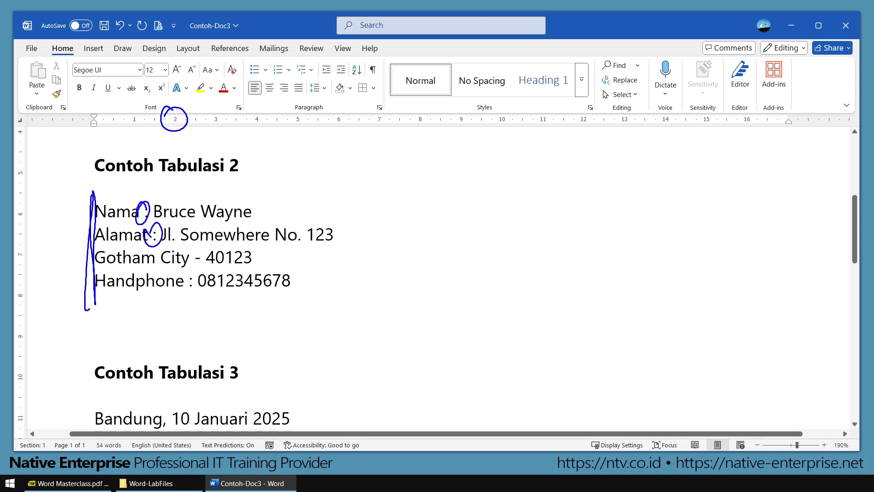
left_click_drag(341, 108, 348, 104)
mouse_move(152, 225)
left_mouse_down()
mouse_move(157, 204)
mouse_move(160, 223)
left_mouse_up()
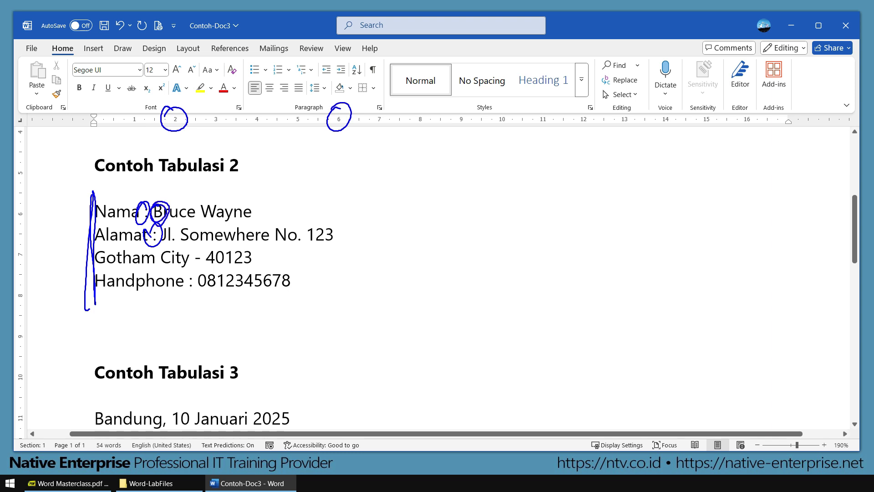
mouse_move(422, 110)
left_mouse_down()
mouse_move(417, 133)
mouse_move(428, 108)
left_mouse_up()
key("Escape")
left_click_drag(95, 211, 313, 282)
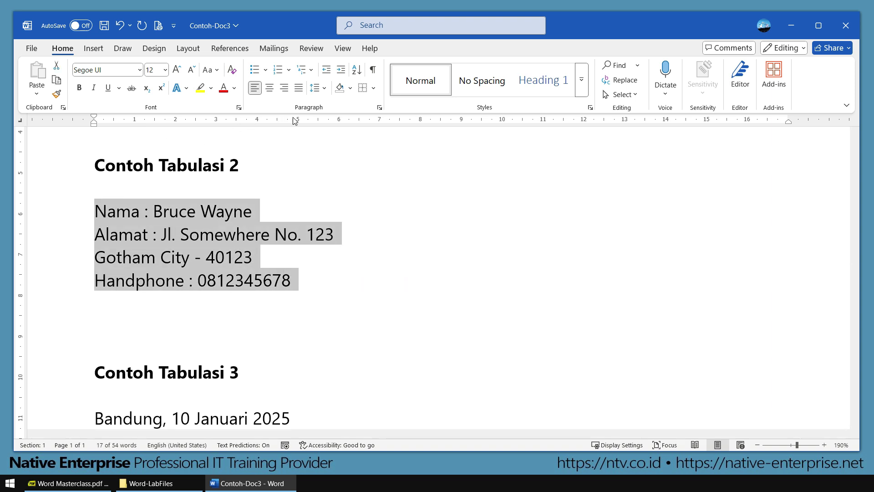
Step: Add left tab stops at 2 cm, 6 cm and 8 cm to the four address lines
left_click(380, 109)
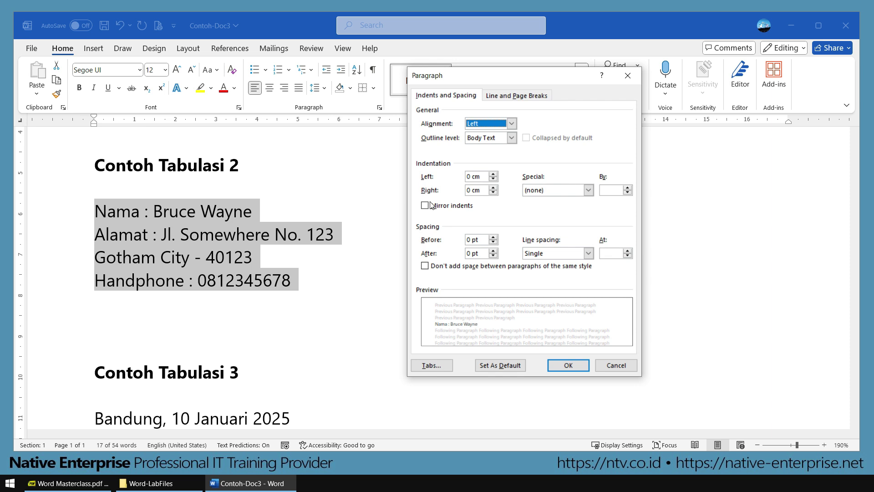
left_click(442, 365)
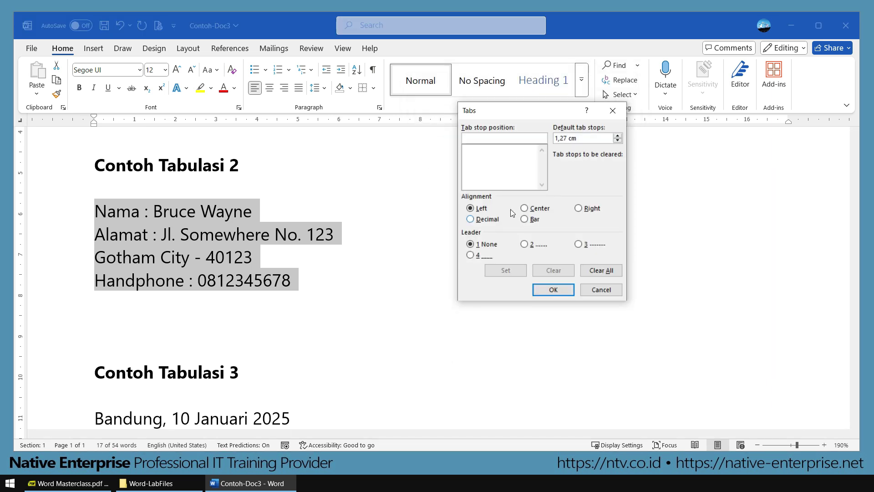
left_click_drag(550, 110, 454, 151)
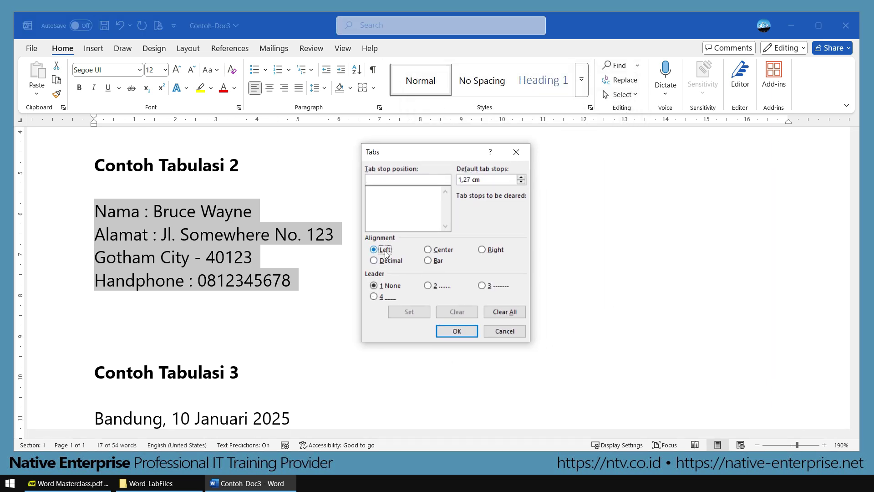
left_click(403, 211)
type("2")
left_click(407, 312)
type("6")
left_click(409, 312)
type("8")
left_click(406, 312)
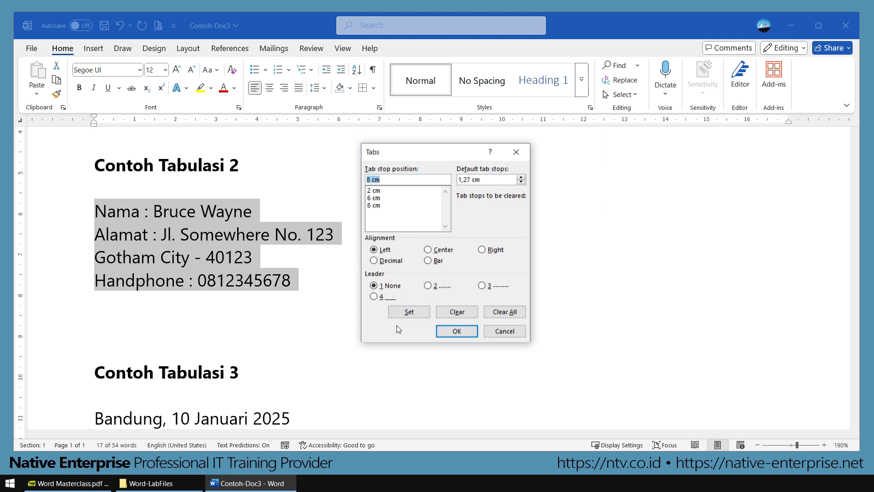
left_click(376, 191)
left_click(375, 198)
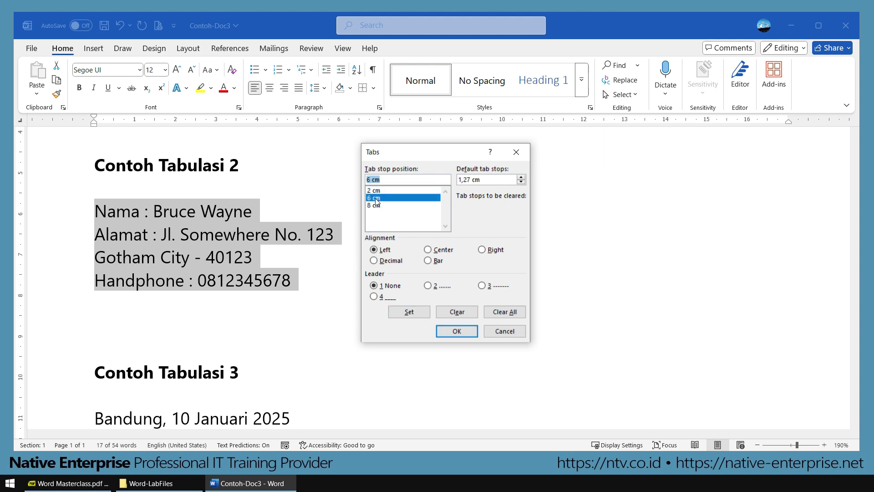
left_click(457, 333)
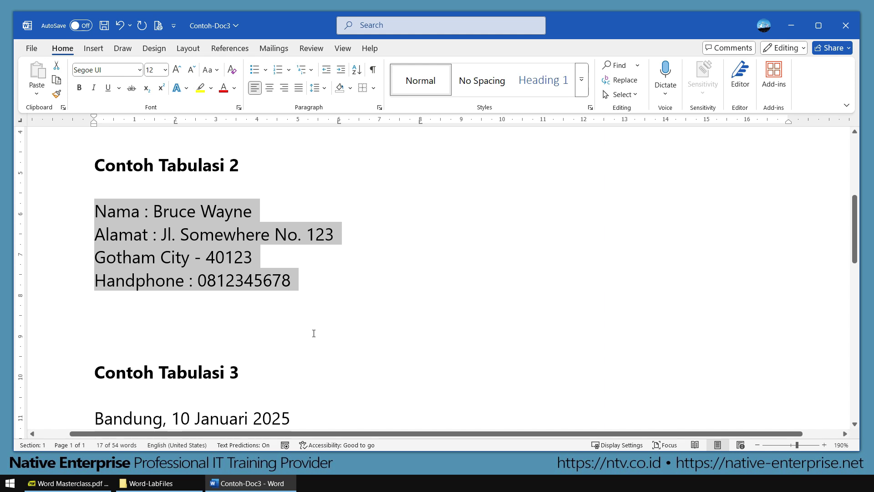
Step: Tab the Nama line so label, colon and name sit at 2, 6 and 8 cm
left_click(175, 258)
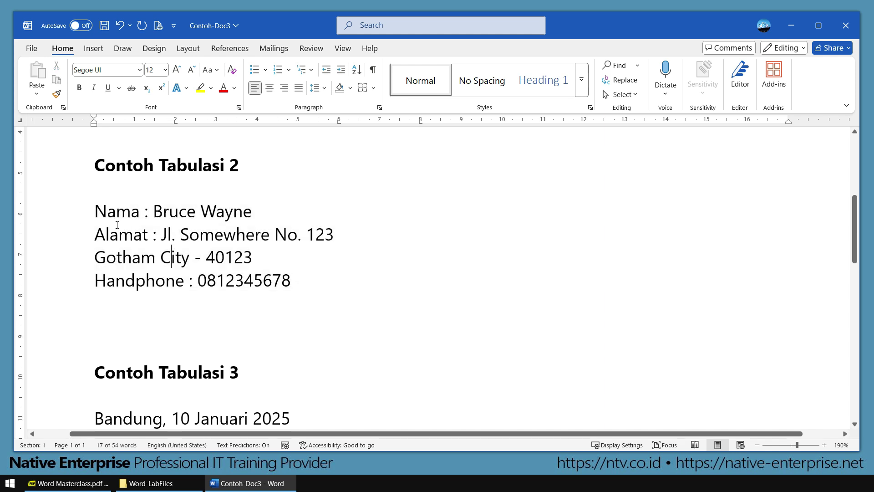
left_click(96, 211)
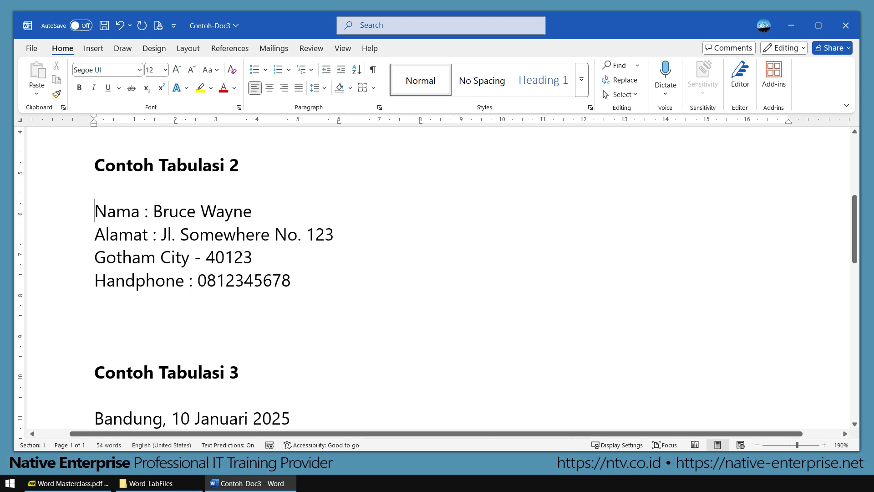
key("Tab")
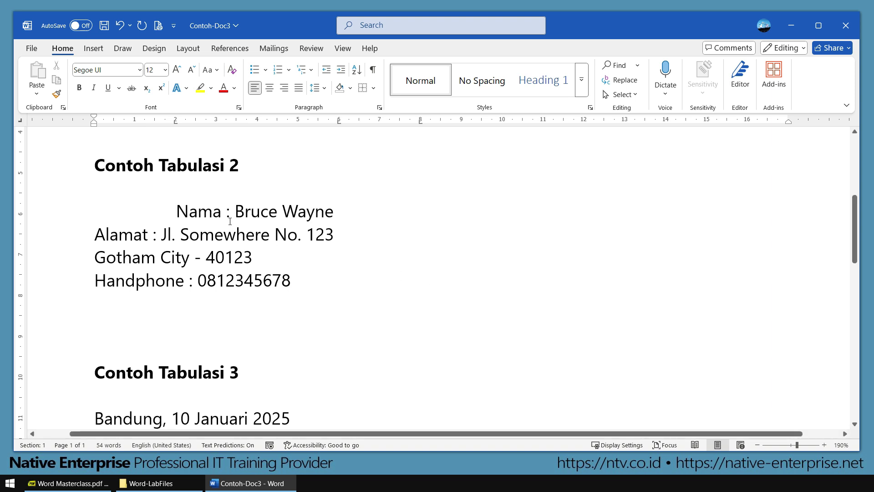
key("ctrl+Right")
key("Tab")
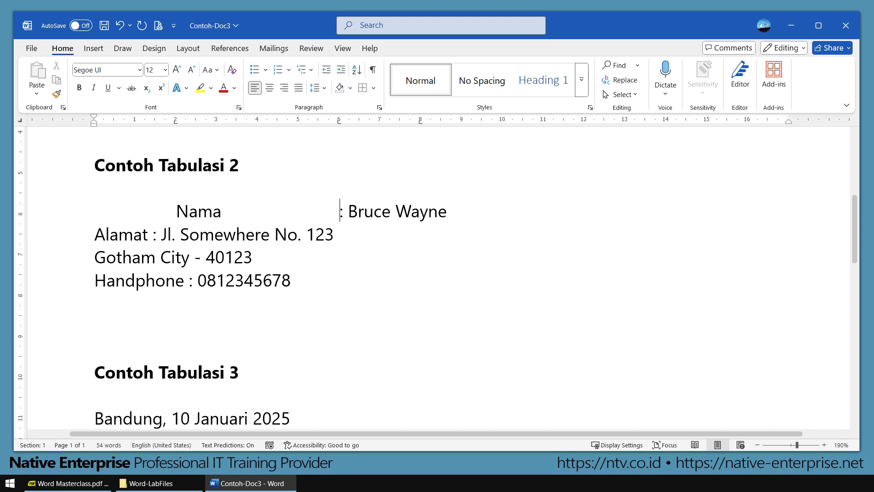
left_click(355, 211)
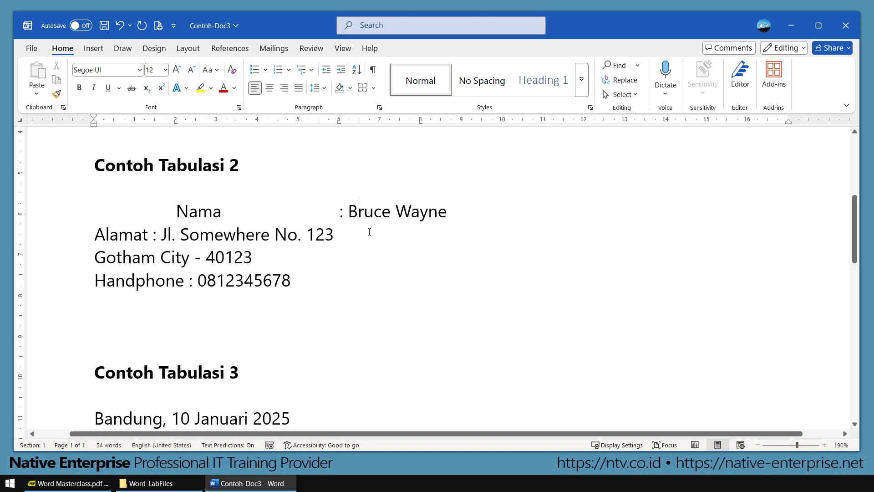
key("Left")
key("Tab")
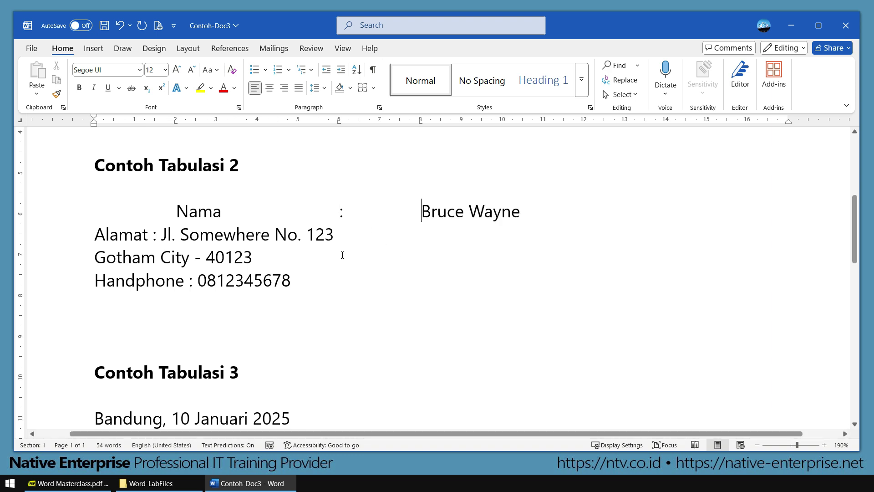
Step: Align the Alamat label, colon and both address lines on the 2, 6 and 8 cm stops
left_click(94, 235)
key("Tab")
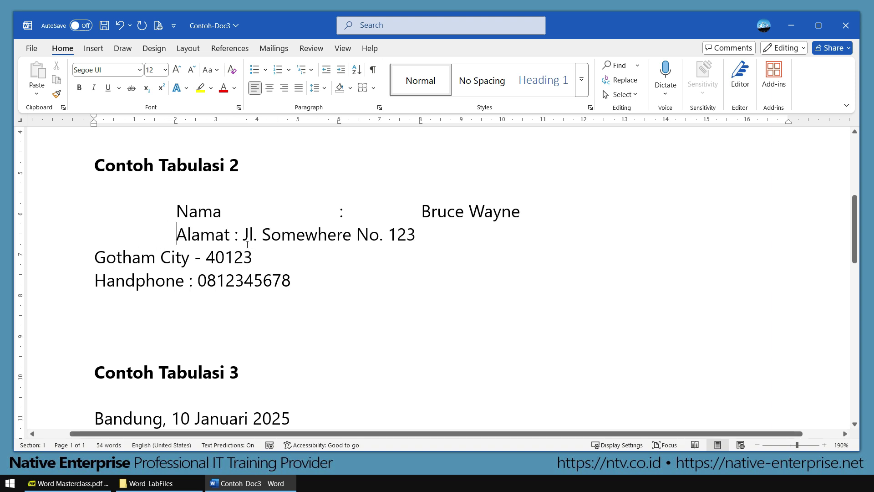
key("Tab")
key("Right")
key("Delete")
key("Tab")
key("Tab")
key("Tab")
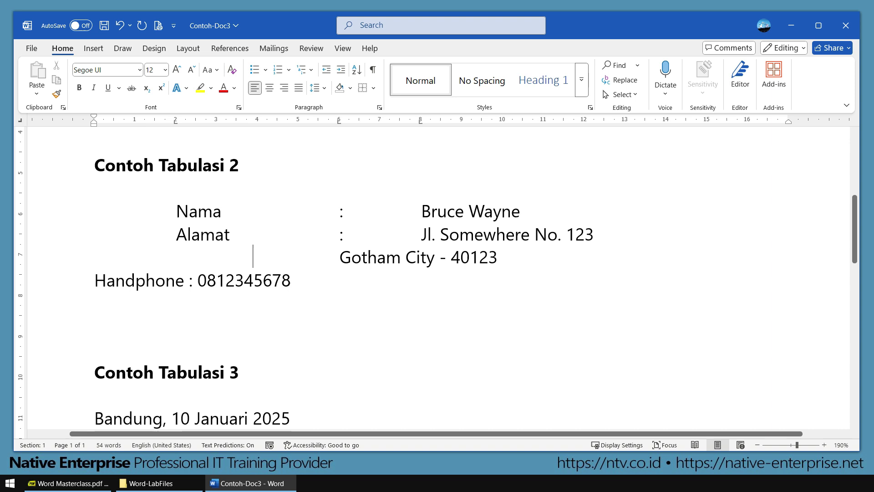
key("Tab")
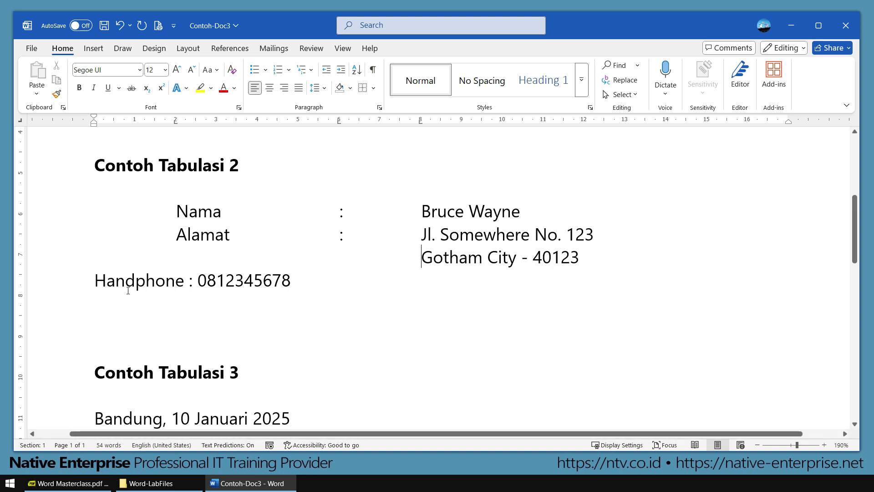
Step: Align the Handphone label, colon and phone number on the 2, 6 and 8 cm stops
left_click(97, 282)
key("Tab")
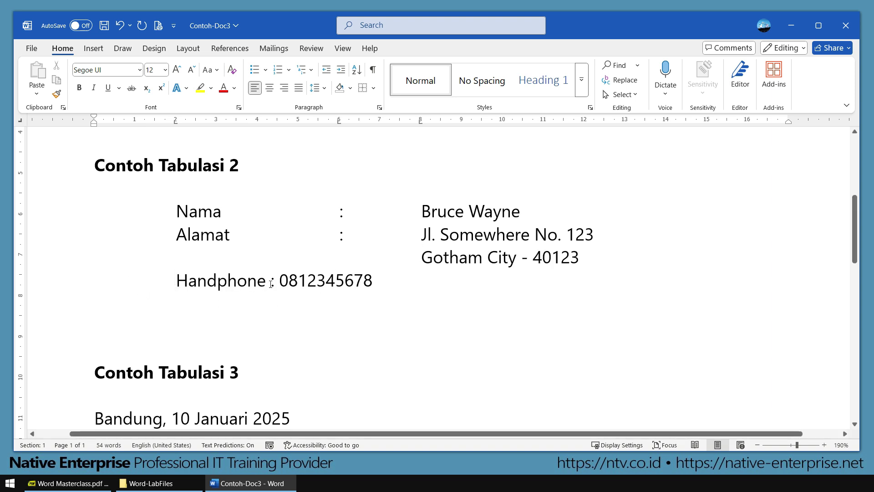
left_click(271, 284)
key("Tab")
key("Right")
key("Delete")
key("Tab")
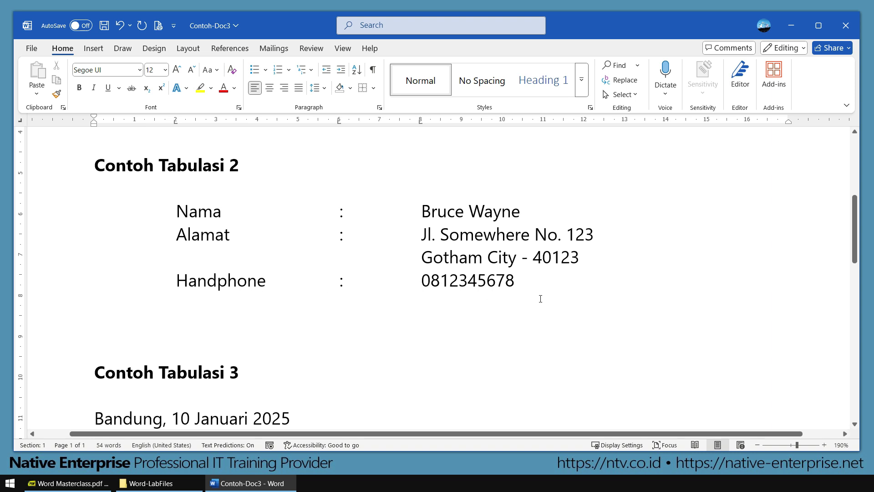
Step: Pull the 6 cm colon and 8 cm value tab markers left on the ruler for a compact block
left_click_drag(600, 287, 42, 209)
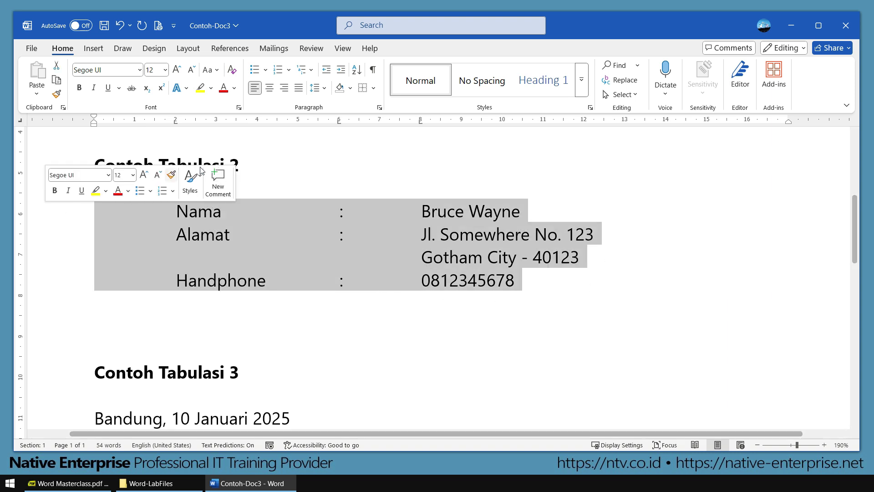
left_click_drag(338, 121, 276, 122)
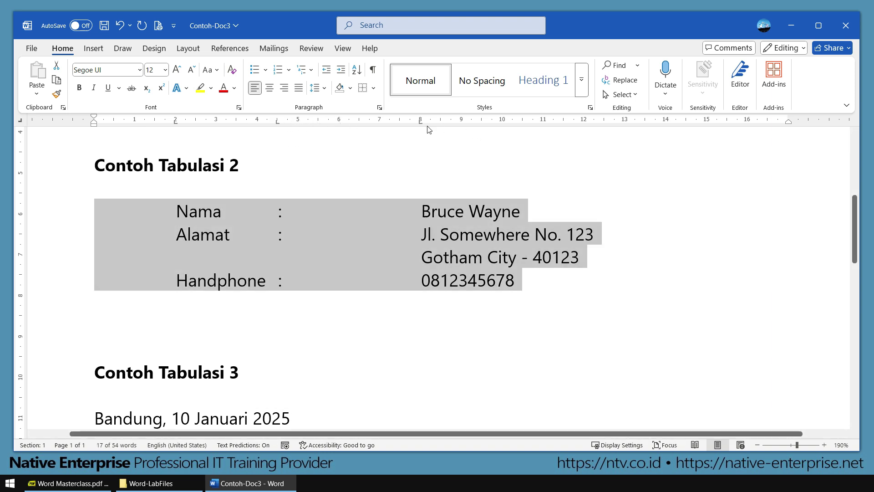
left_click_drag(421, 124, 300, 123)
left_click(360, 304)
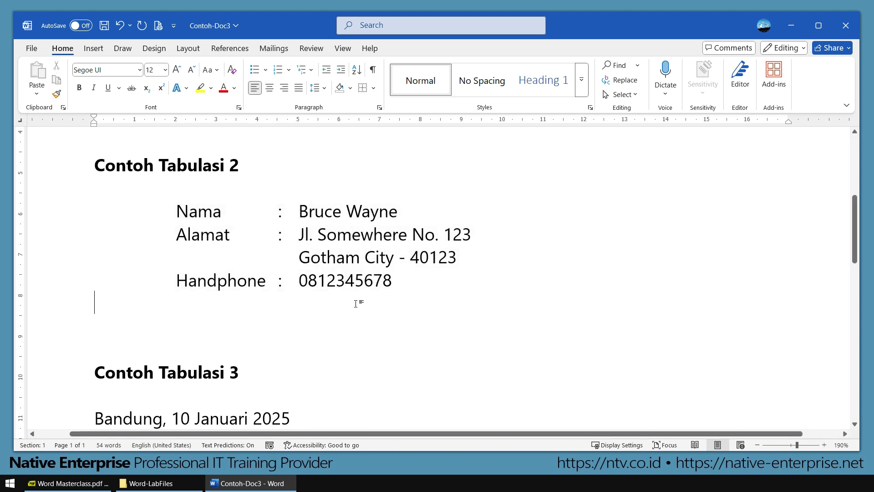
Step: Try centring the signature block lines, then undo to keep them left-aligned
scroll(355, 303, "down", 4)
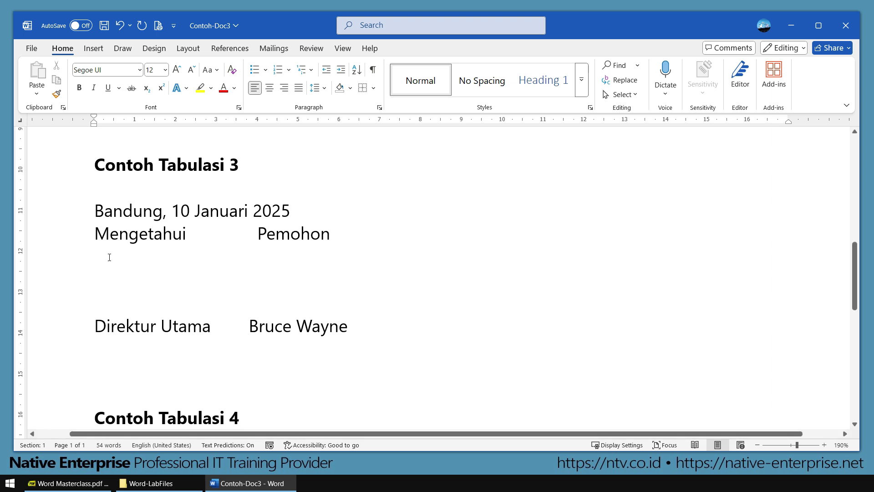
left_click_drag(136, 242, 474, 330)
left_click(438, 251)
left_click_drag(96, 233, 339, 326)
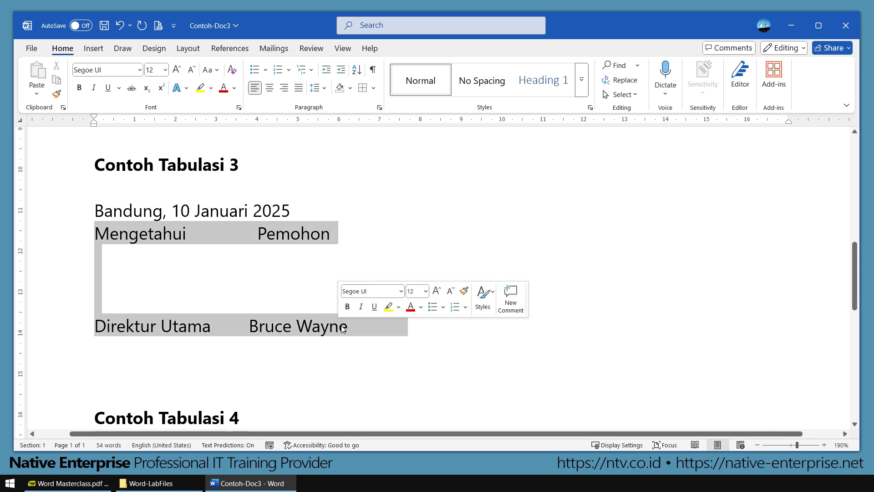
left_click(270, 91)
key("ctrl+z")
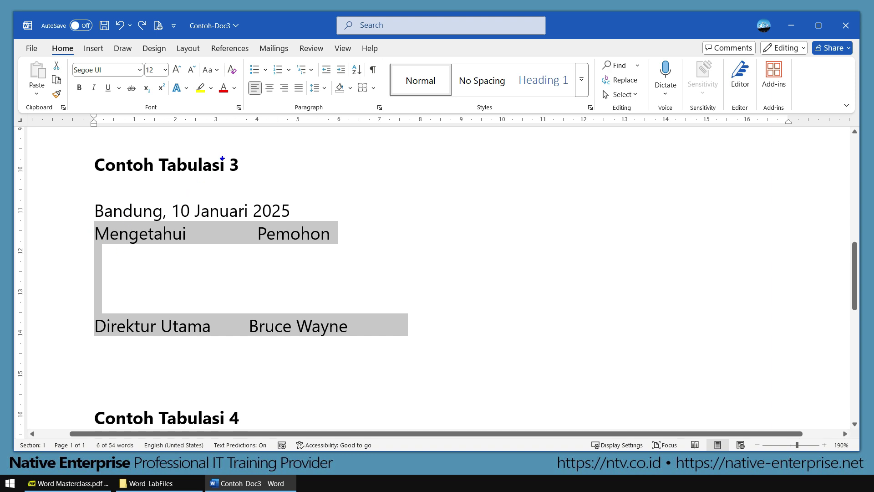
Step: Mark the 5 cm and 12 cm tab positions on the ruler, then reselect the signature lines
mouse_move(147, 204)
left_mouse_down()
mouse_move(242, 296)
mouse_move(335, 344)
left_mouse_up()
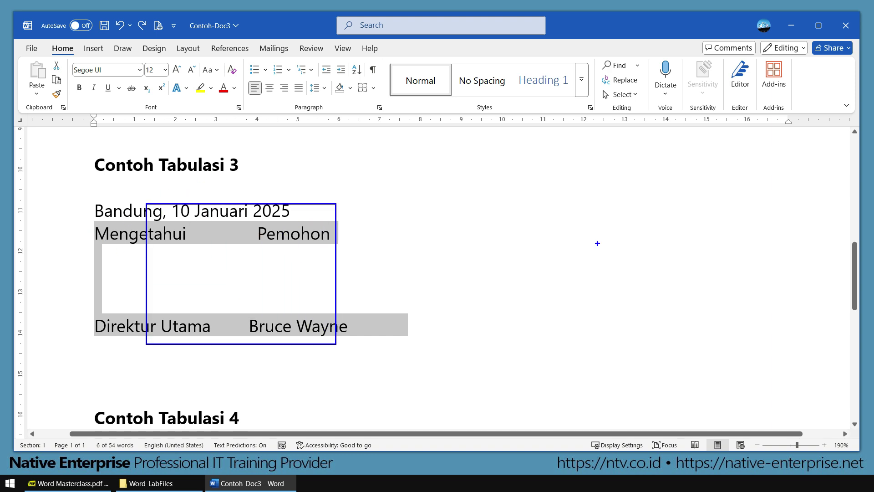
mouse_move(567, 200)
left_mouse_down()
mouse_move(587, 209)
mouse_move(724, 339)
mouse_move(741, 339)
left_mouse_up()
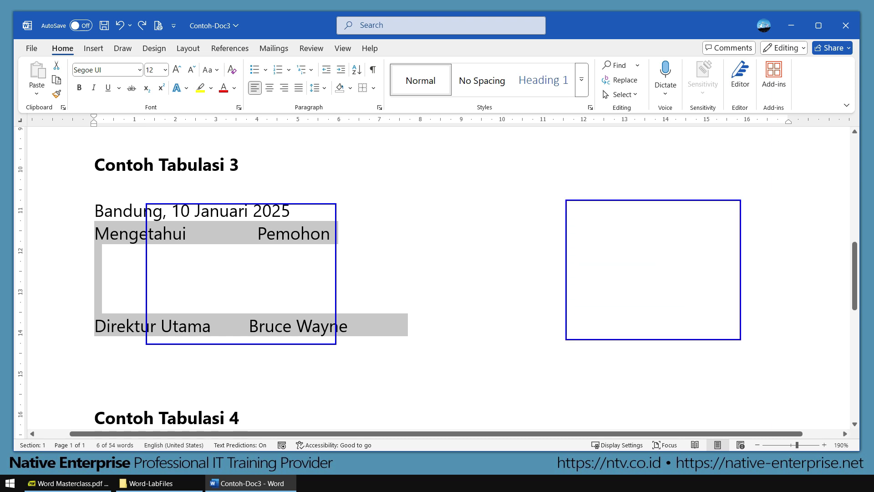
key("Escape")
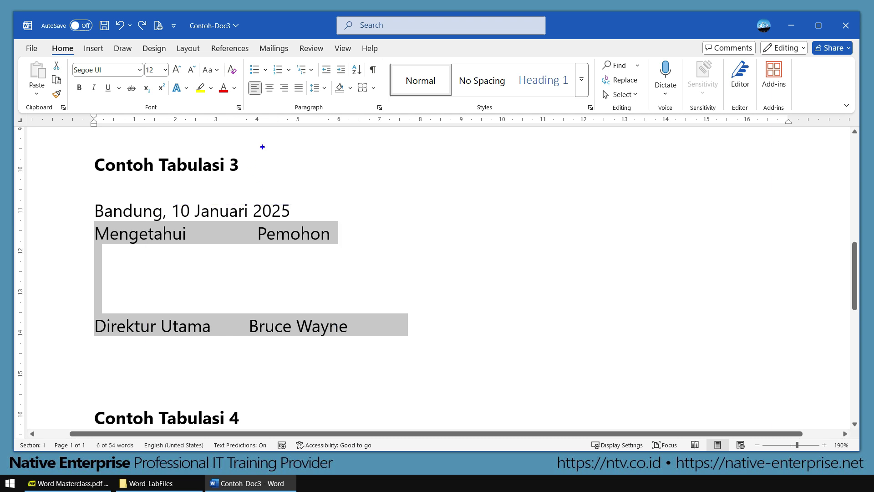
mouse_move(299, 110)
left_mouse_down()
mouse_move(312, 125)
mouse_move(295, 108)
left_mouse_up()
left_click_drag(585, 108, 590, 104)
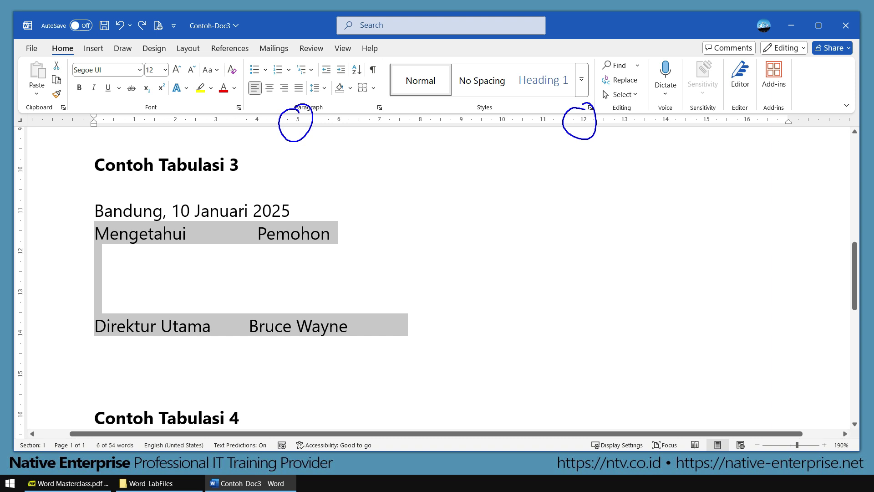
key("Escape")
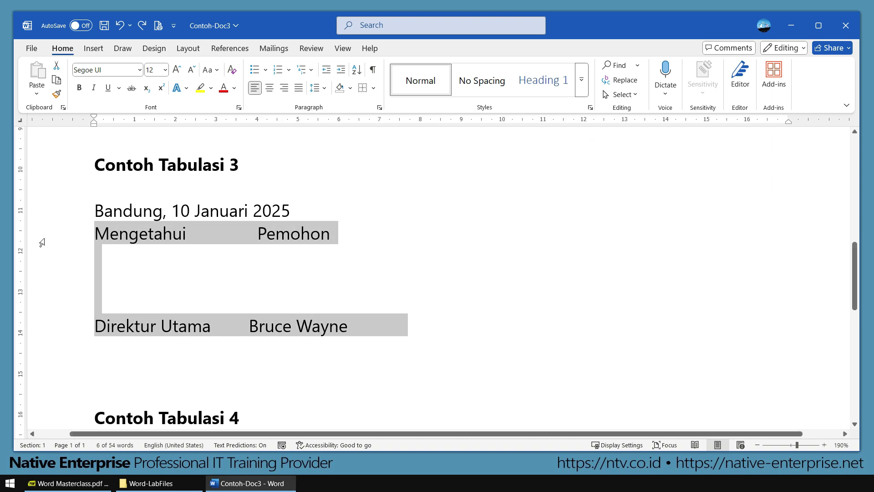
left_click(166, 298)
left_click_drag(94, 228, 349, 326)
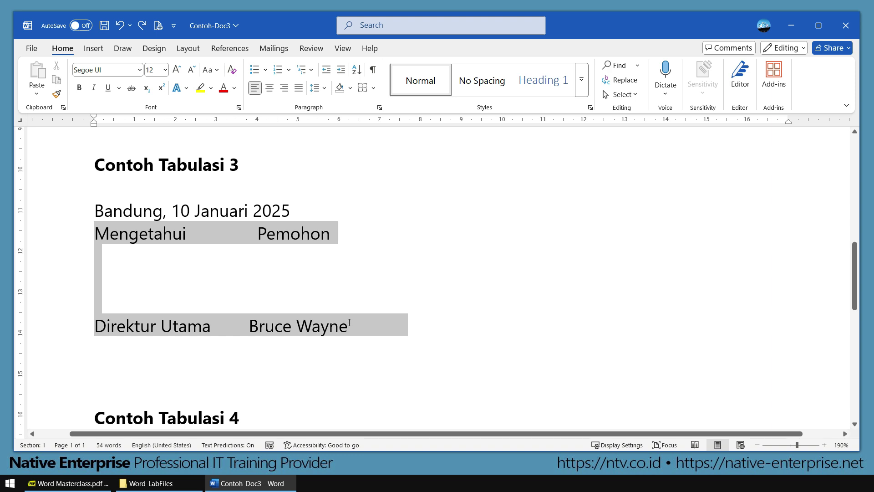
Step: Give the signature lines centre-aligned tab stops at 5 cm and 12 cm
left_click(380, 107)
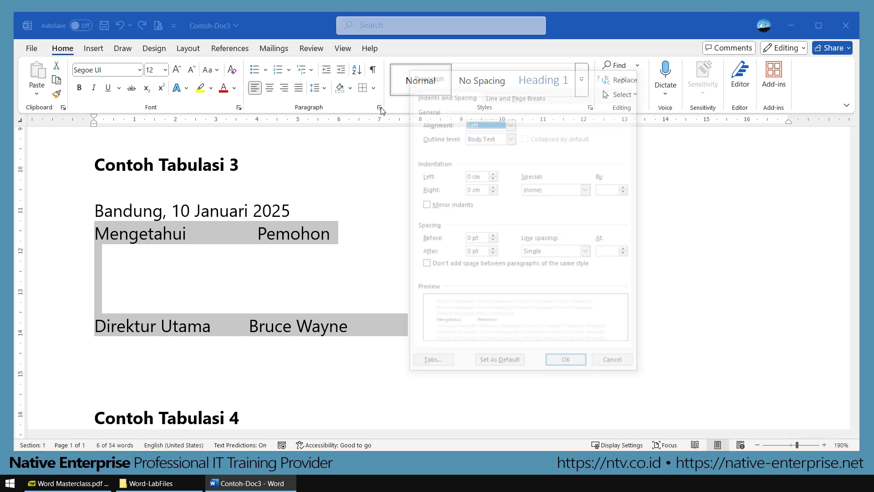
left_click(438, 365)
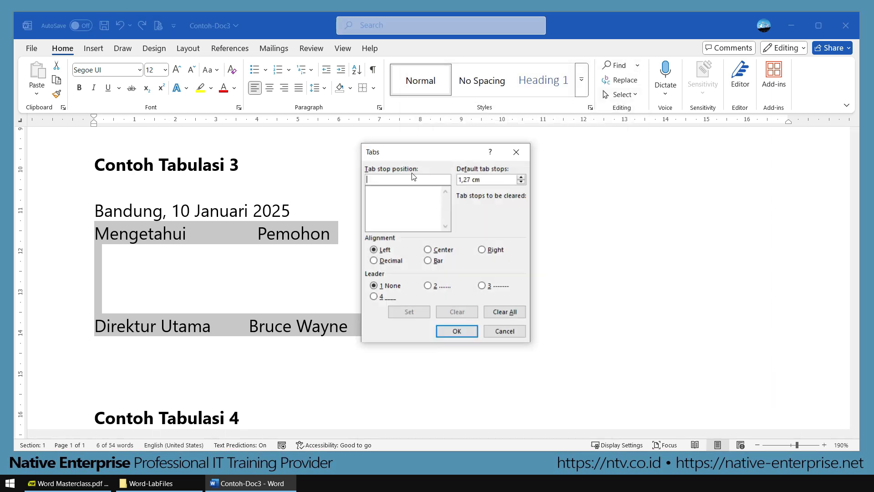
left_click_drag(426, 154, 519, 162)
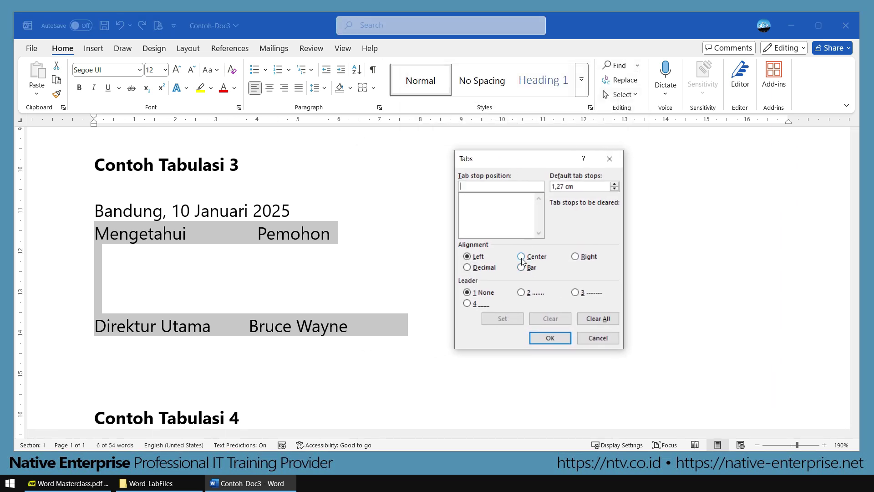
left_click(521, 256)
left_click(479, 186)
type("5")
left_click(496, 318)
type("12")
left_click(503, 319)
left_click(470, 198)
left_click(471, 204)
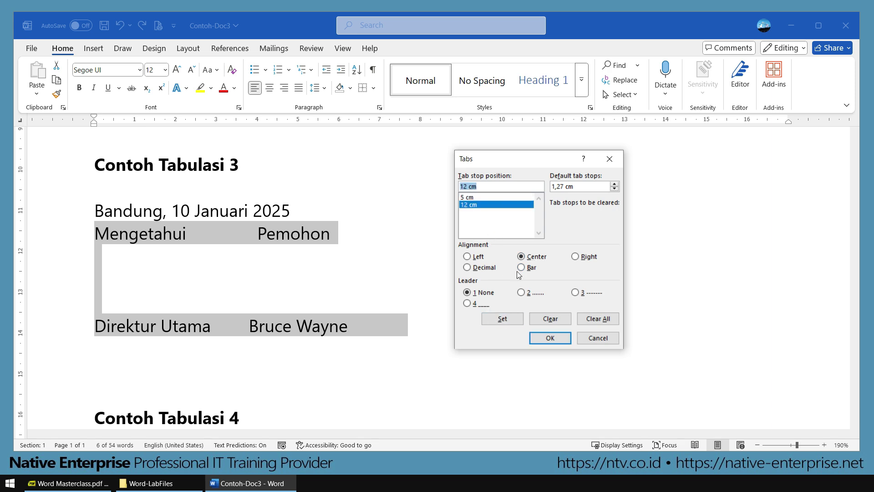
left_click(550, 337)
left_click(234, 281)
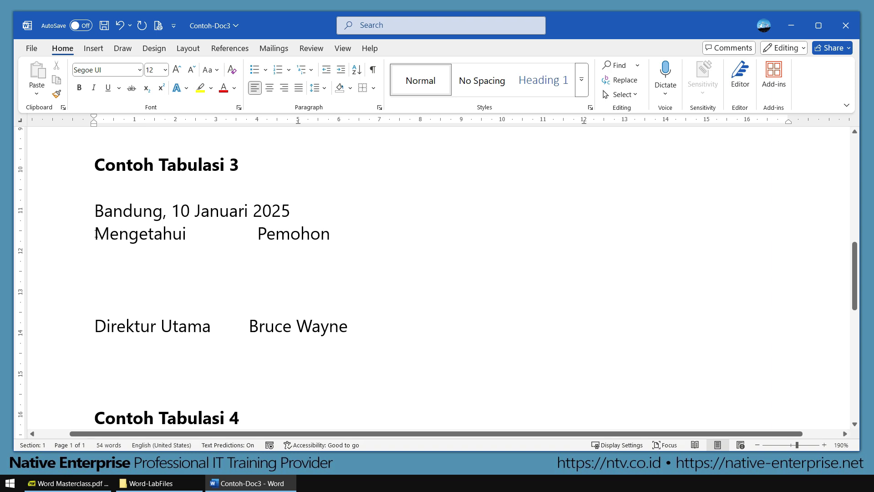
Step: Tab Mengetahui and Direktur Utama to 5 cm, and Pemohon and the signer's name to 12 cm
left_click(95, 233)
key("Tab")
left_click(345, 234)
key("Tab")
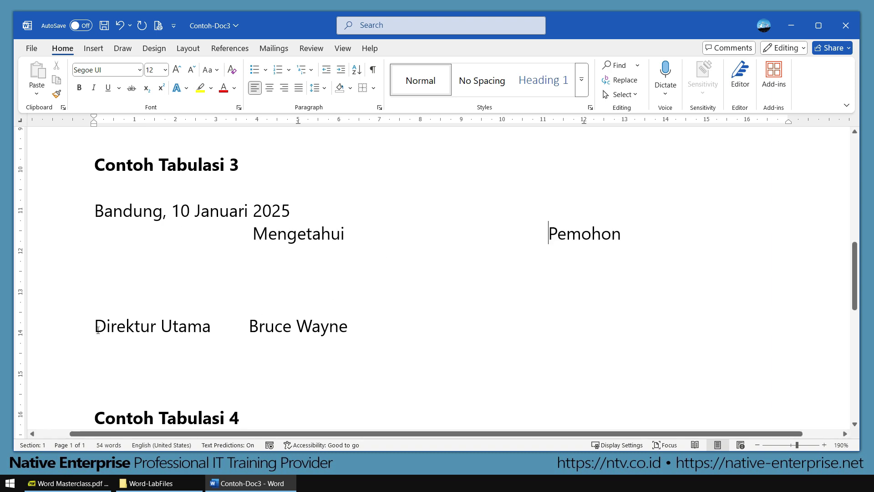
left_click(97, 329)
key("Tab")
left_click(331, 329)
key("Tab")
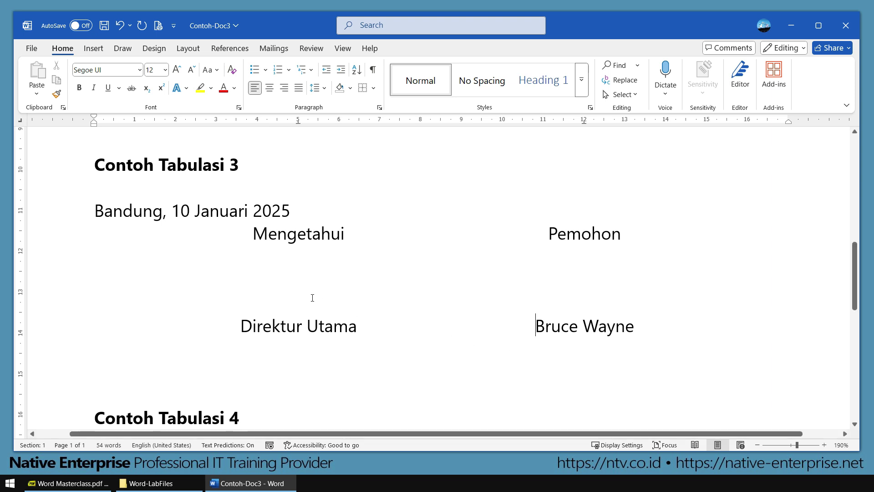
Step: Select the signature lines and drag the 5 cm centre tab marker to 2 cm
left_click_drag(193, 212, 698, 350)
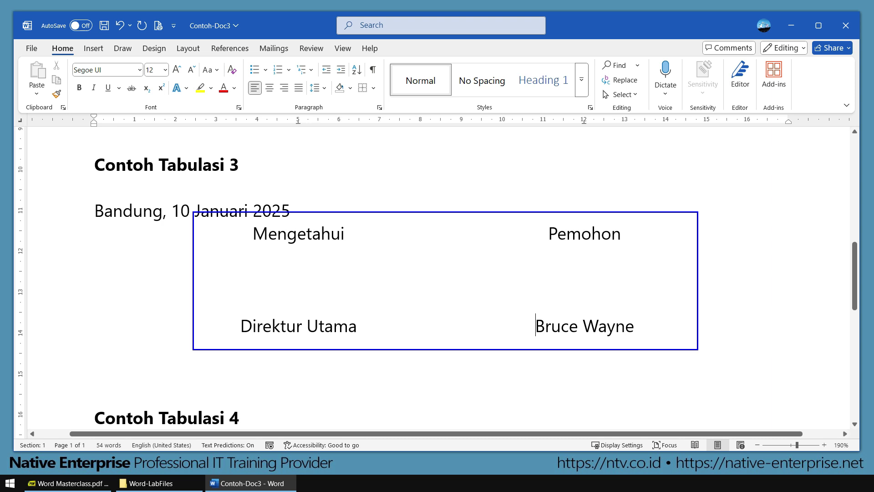
key("Escape")
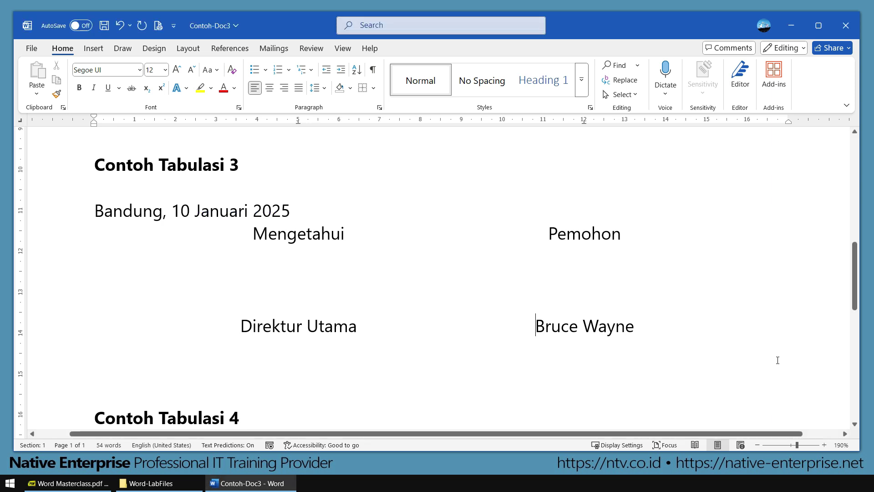
left_click_drag(650, 326, 129, 239)
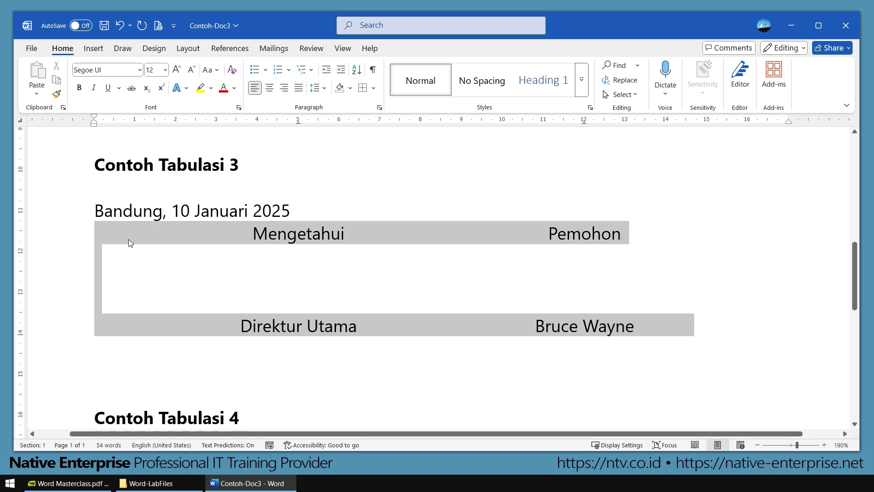
left_click_drag(299, 122, 176, 122)
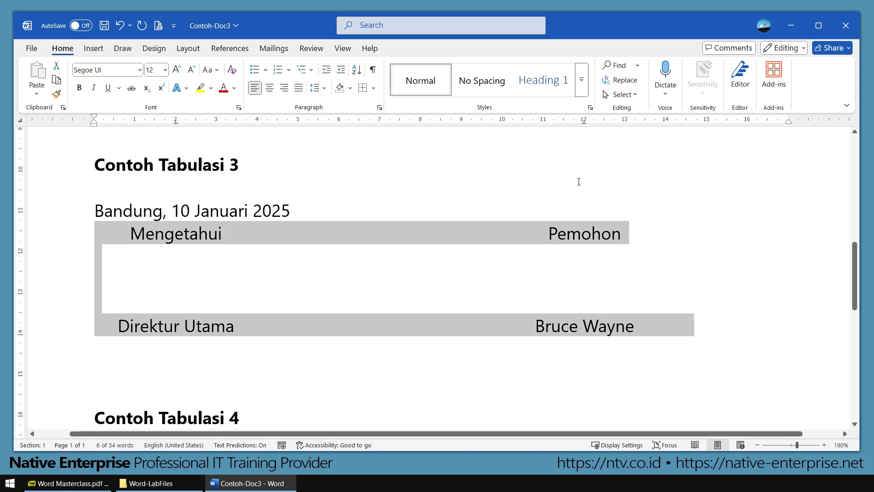
left_click_drag(584, 122, 696, 127)
Step: Scroll to Contoh Tabulasi 4 and look over the Pendahuluan and Kesimpulan entries
scroll(471, 249, "down", 6, "ctrl")
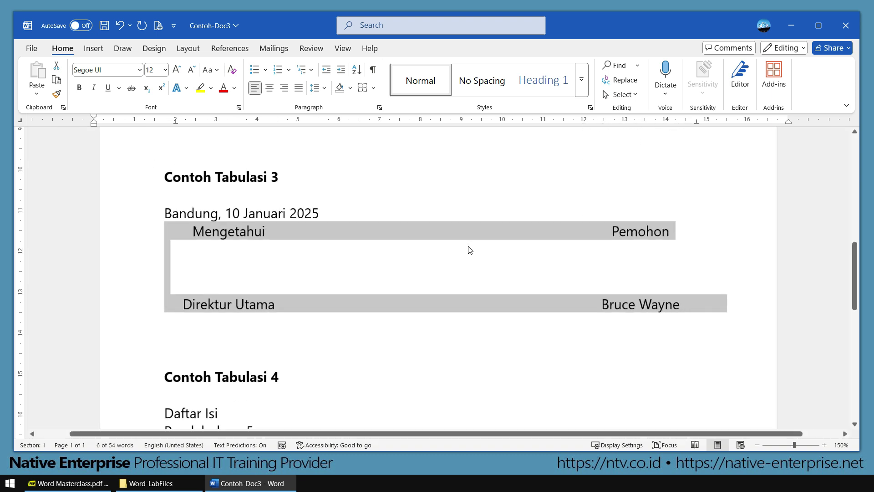
left_click(295, 325)
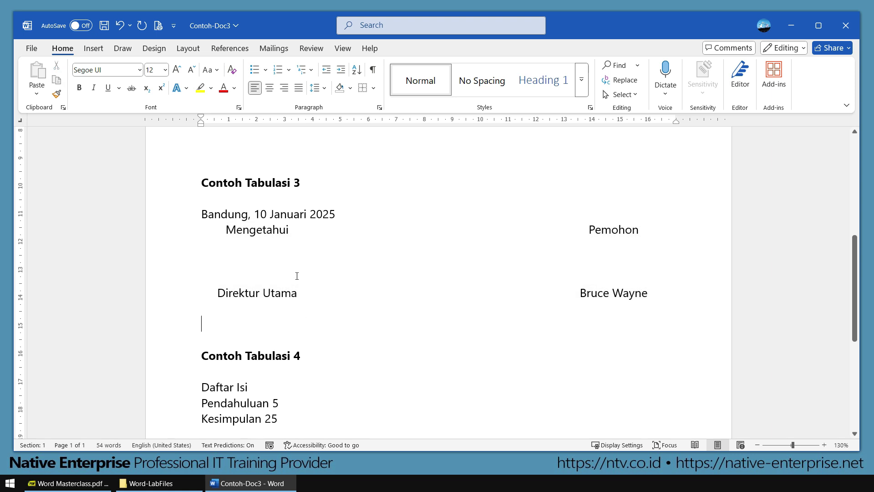
scroll(297, 276, "down", 4)
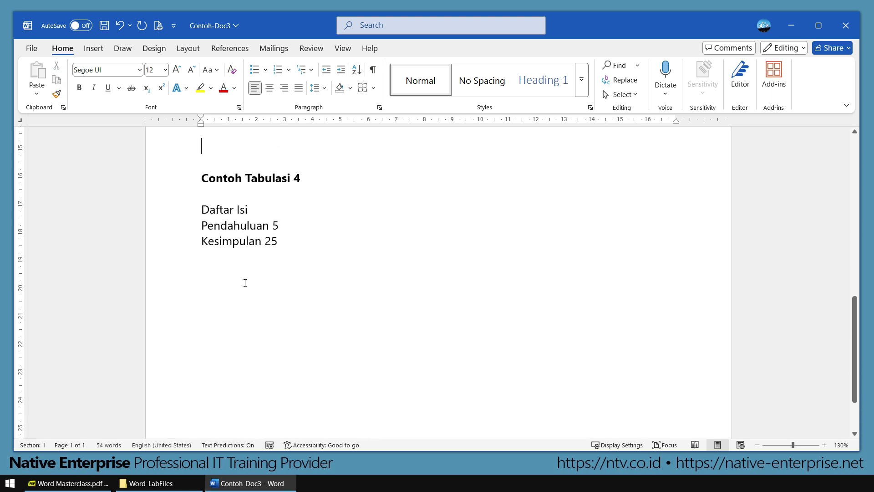
scroll(245, 282, "up", 7, "ctrl")
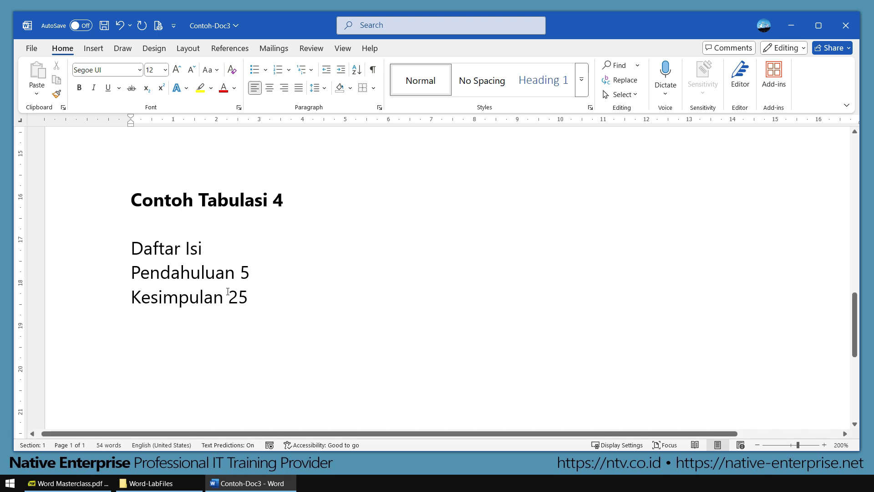
left_click_drag(132, 272, 231, 277)
left_click(135, 296)
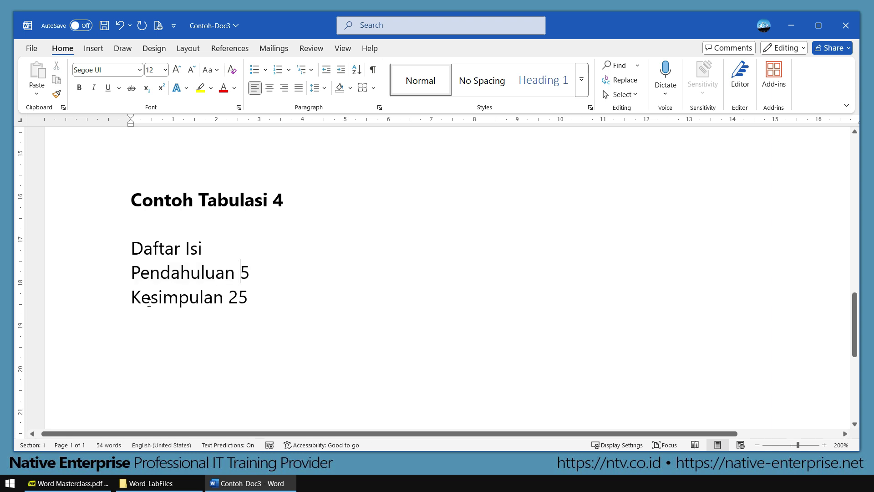
left_click_drag(135, 296, 223, 299)
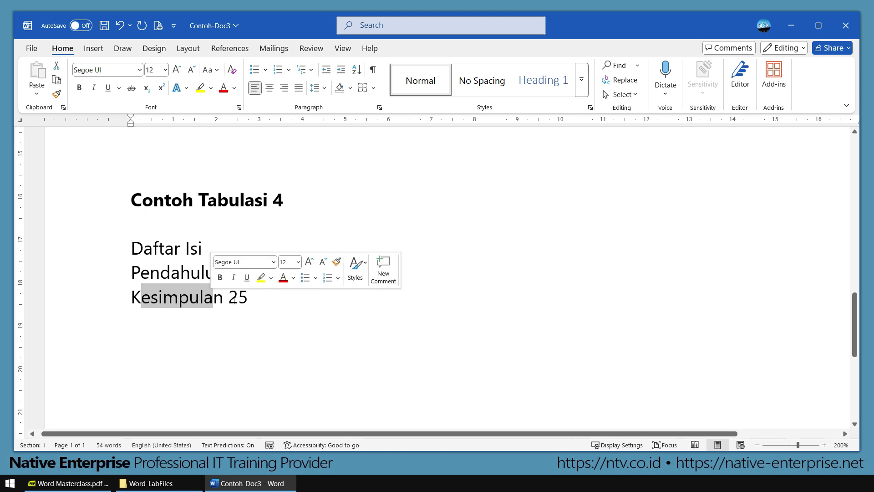
left_click(230, 298)
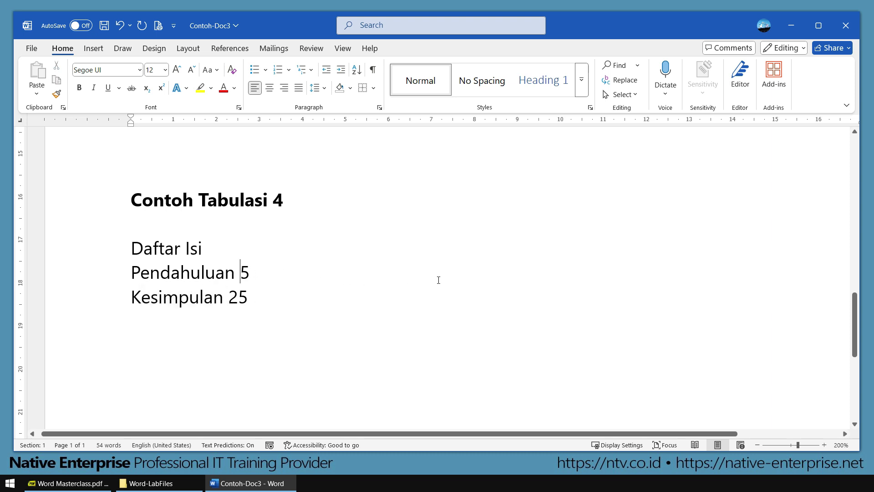
Step: Type a row of dots by hand, delete them again, and select both contents lines
type("................................")
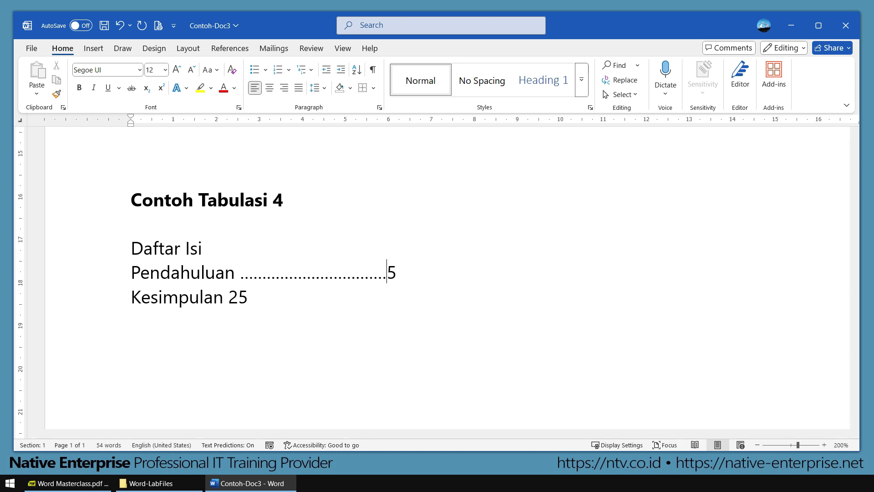
key("shift+Left")
key("shift+Left")
key("shift+Left")
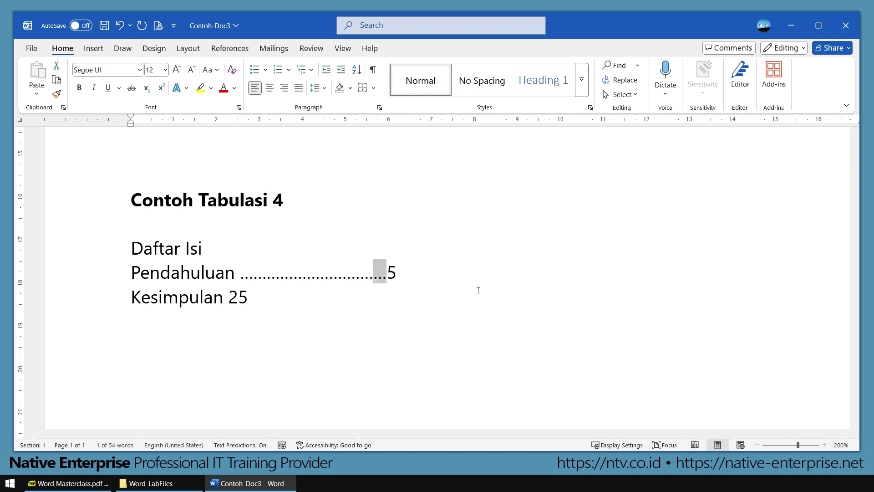
key("shift+Left")
key("shift+Left")
key("shift+Left")
key("shift+Left")
key("shift+Left")
key("shift+Left")
key("shift+Left")
key("shift+Left")
key("shift+Left")
key("shift+Left")
key("shift+Left")
key("shift+Left")
key("shift+Left")
key("shift+Left")
key("shift+Left")
key("shift+Left")
key("shift+Left")
key("shift+Left")
key("shift+Left")
key("shift+Left")
key("shift+Right")
key("shift+Right")
key("shift+Right")
key("shift+Right")
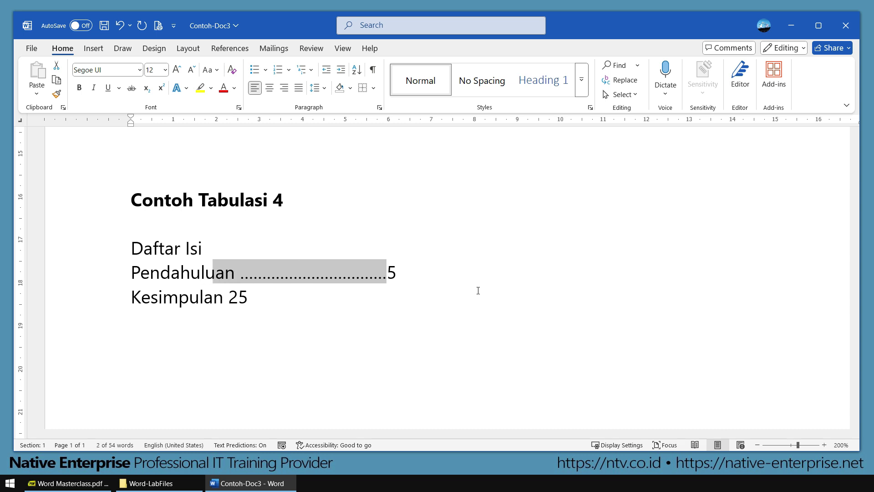
key("Delete")
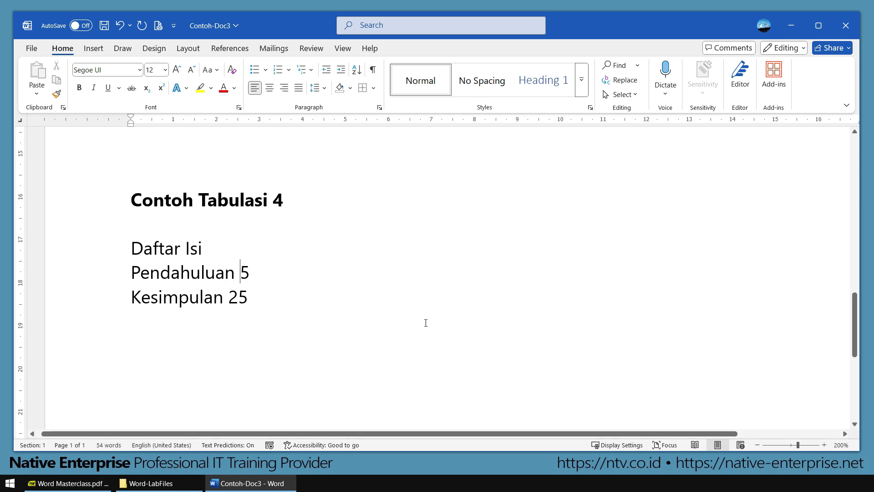
left_click_drag(131, 276, 261, 296)
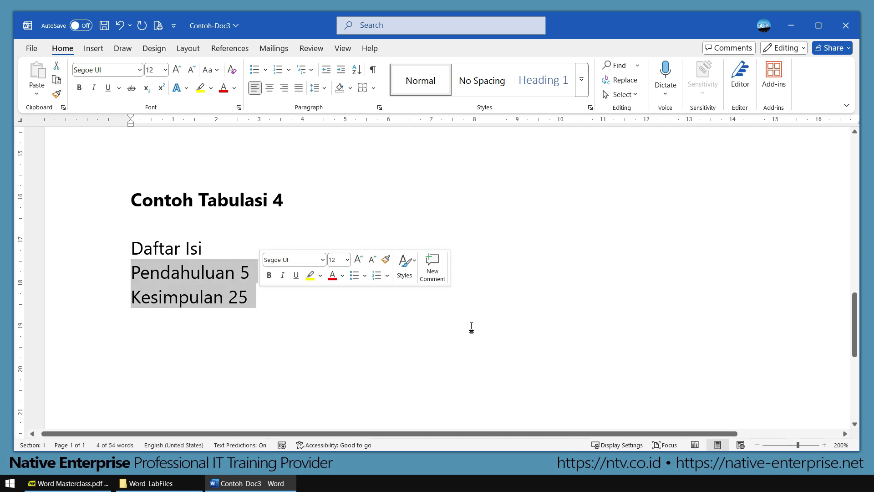
Step: Start a right-aligned tab stop at 10 cm for the Pendahuluan and Kesimpulan lines
left_click(379, 108)
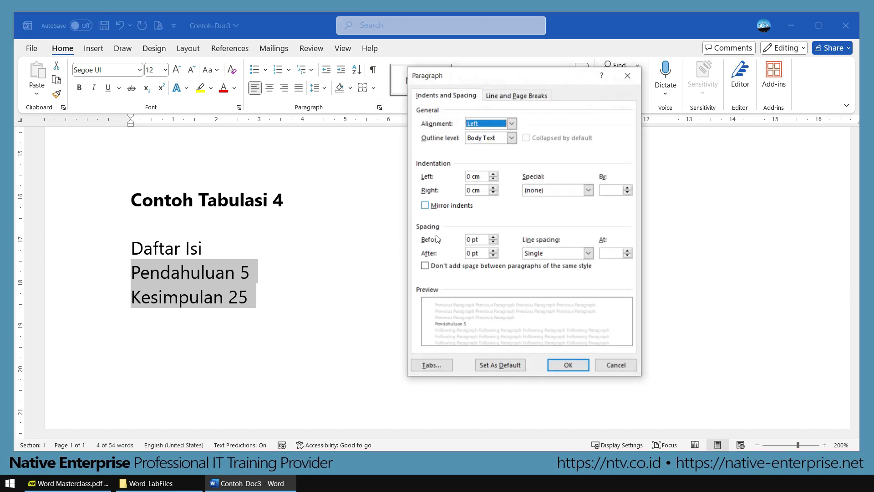
left_click(441, 367)
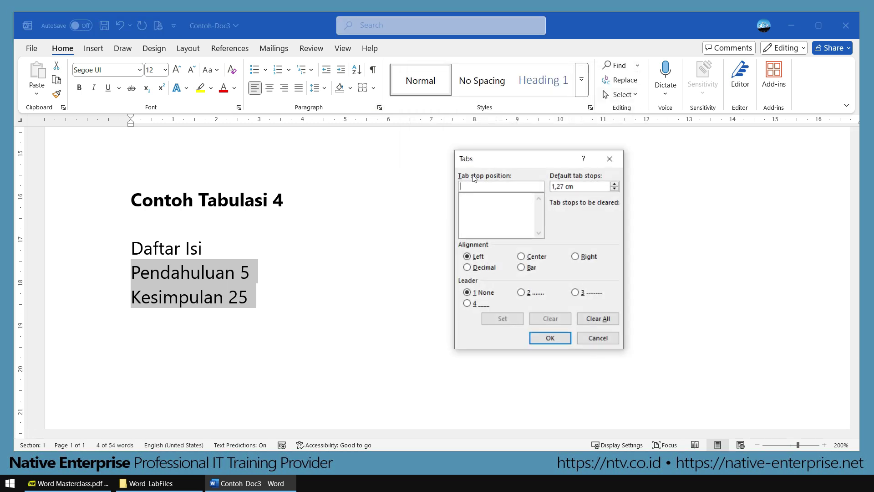
left_click_drag(511, 163, 452, 140)
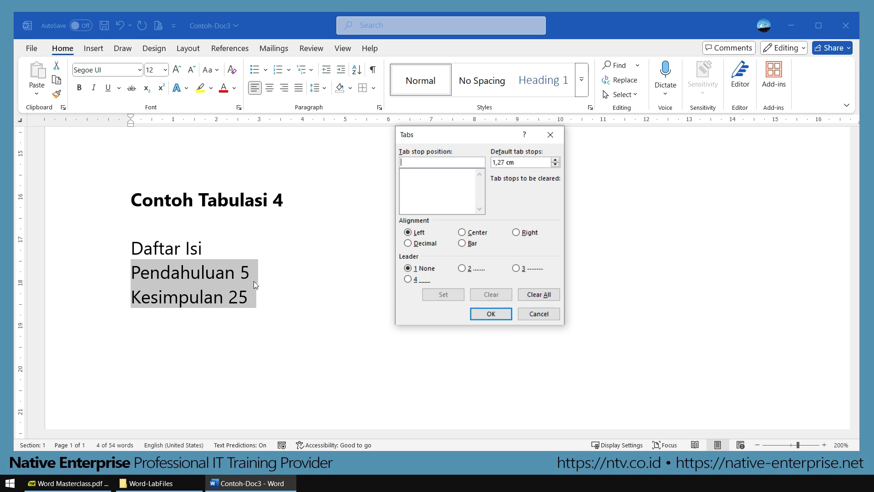
left_click(525, 233)
left_click_drag(484, 137, 471, 197)
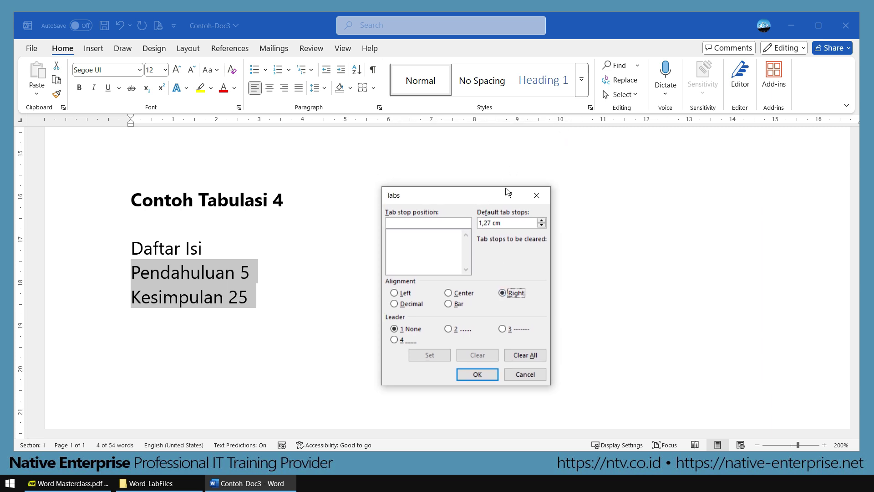
left_click(427, 224)
type("10")
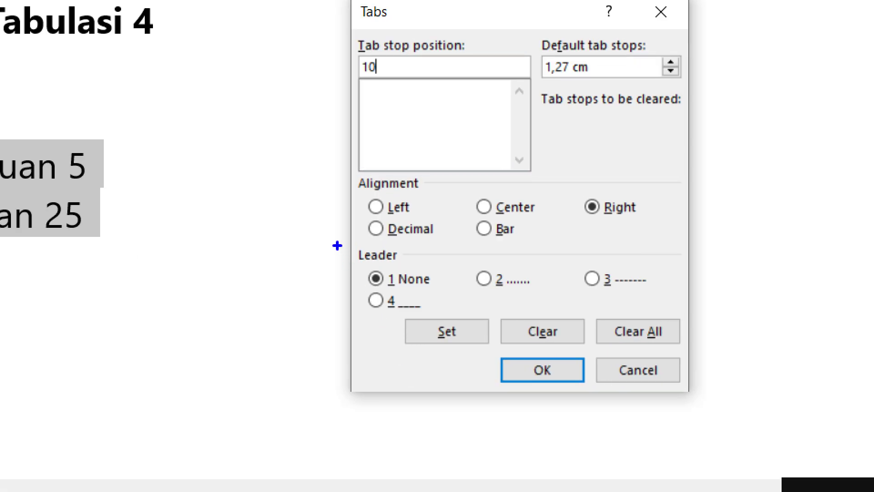
Step: Choose the dotted leader (option 2) and set the 10 cm right tab on both lines
left_click_drag(372, 307, 571, 342)
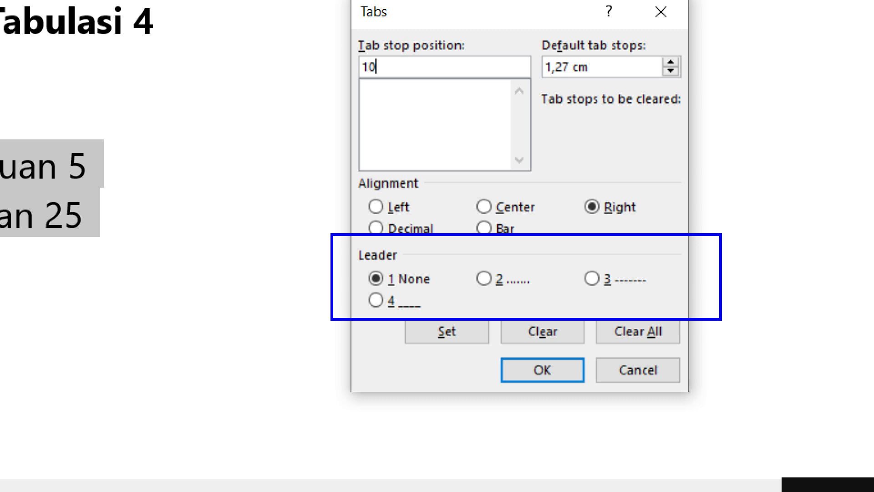
key("e")
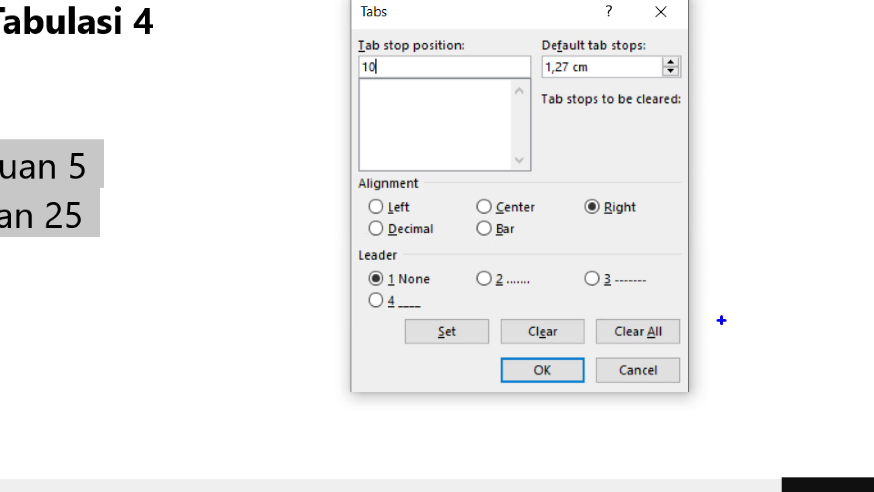
mouse_move(519, 263)
left_mouse_down()
mouse_move(473, 282)
mouse_move(513, 260)
left_mouse_up()
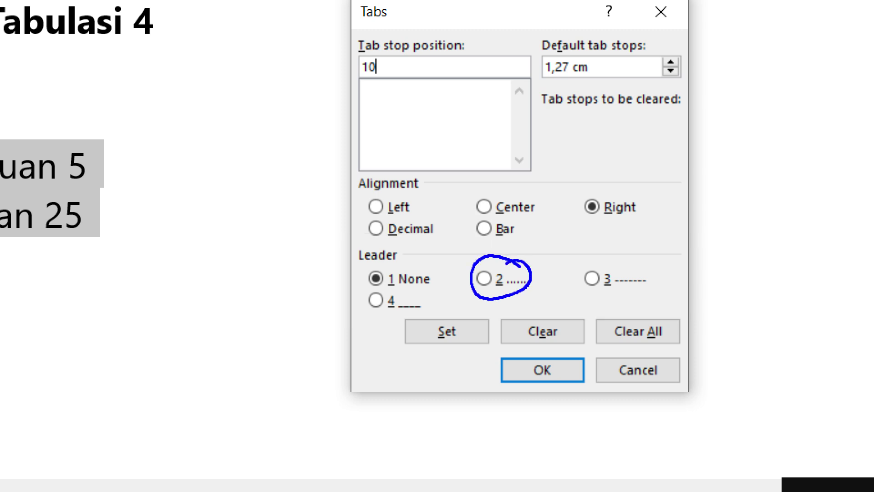
mouse_move(636, 265)
left_mouse_down()
mouse_move(588, 300)
mouse_move(639, 251)
left_mouse_up()
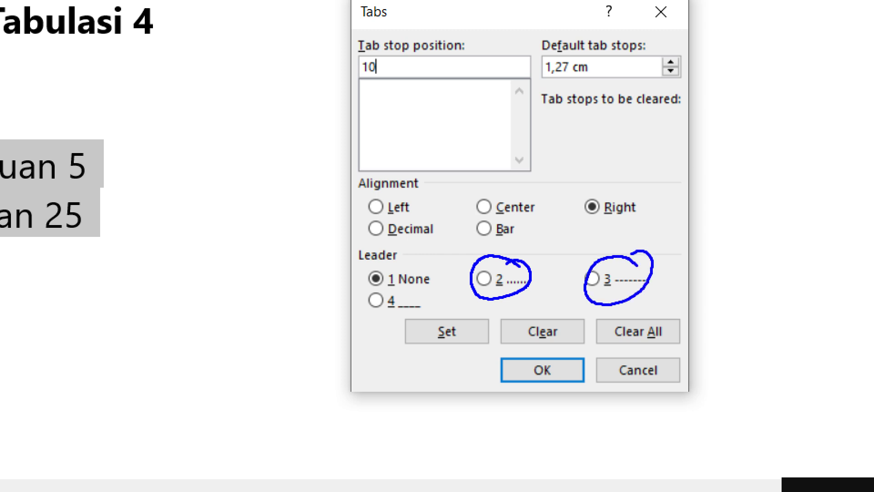
mouse_move(410, 283)
left_mouse_down()
mouse_move(378, 308)
mouse_move(414, 282)
left_mouse_up()
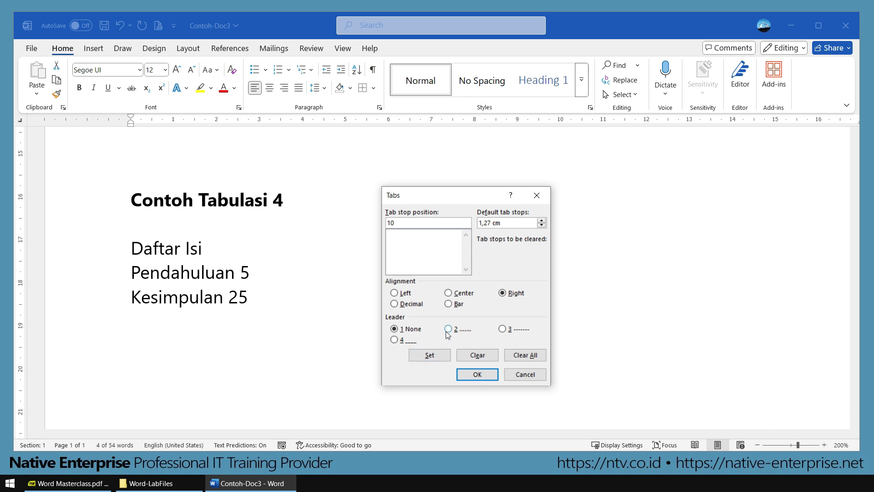
left_click(449, 332)
left_click(514, 295)
left_click(439, 356)
left_click(477, 374)
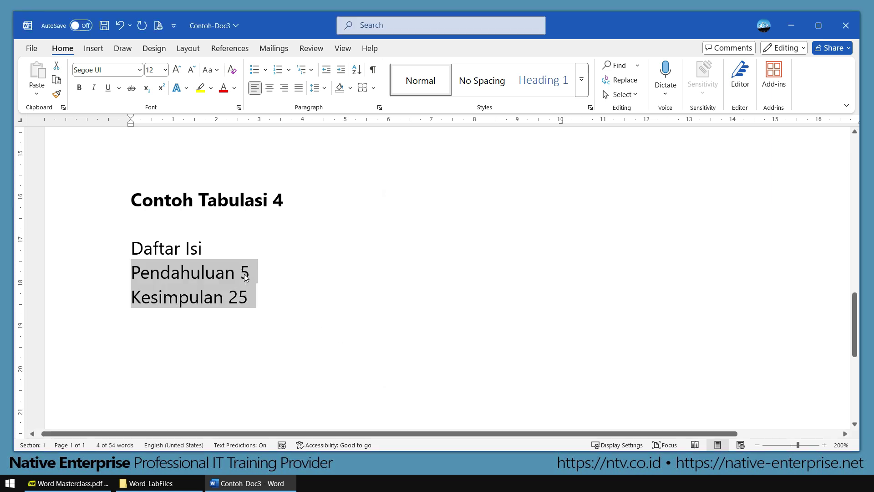
Step: Tab page numbers 5 and 25 out to the dotted right tab at 10 cm
left_click(336, 343)
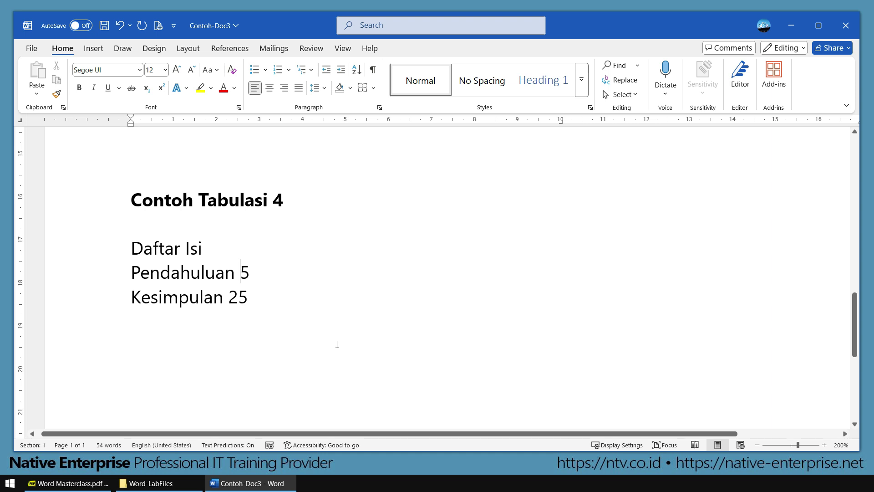
key("Tab")
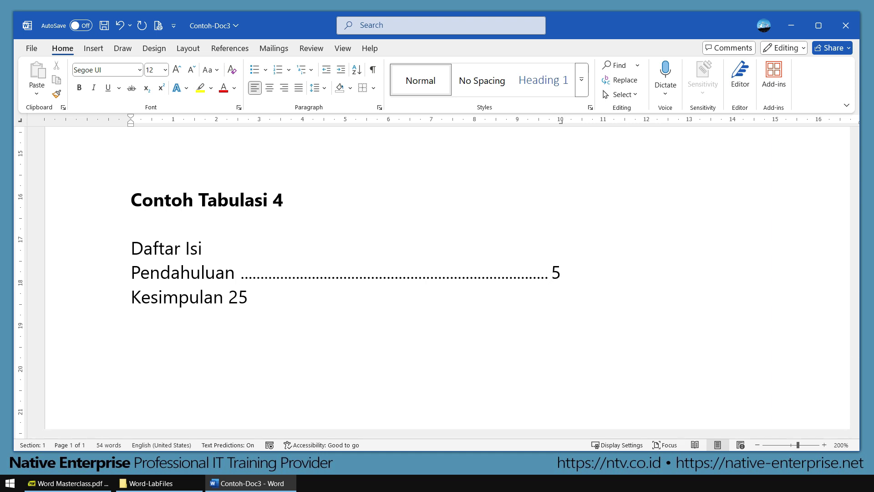
left_click(227, 300)
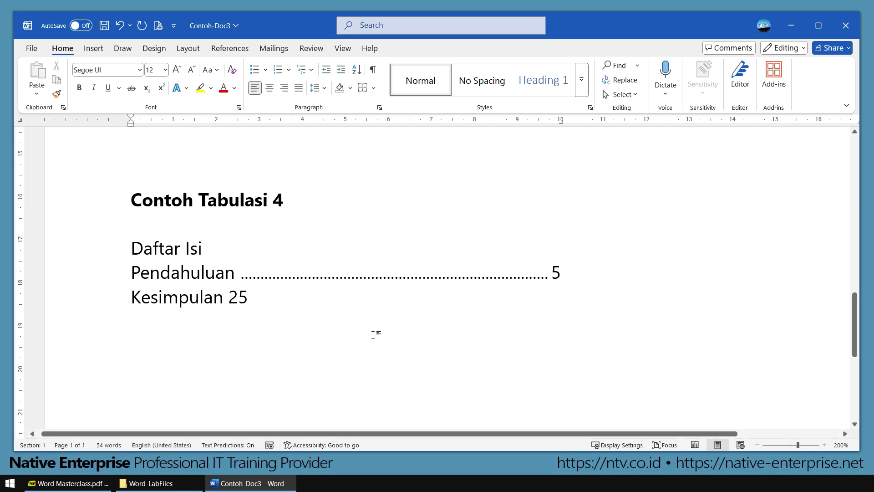
key("Tab")
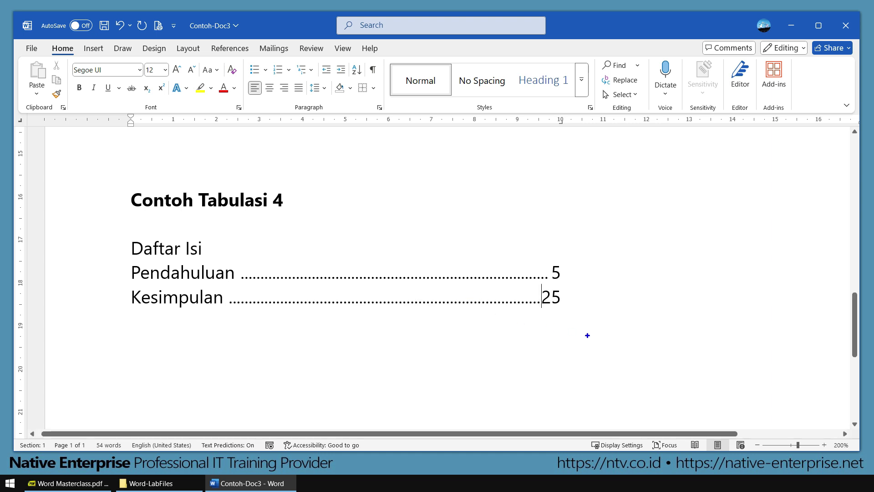
left_click_drag(523, 257, 581, 320)
left_click_drag(541, 108, 578, 148)
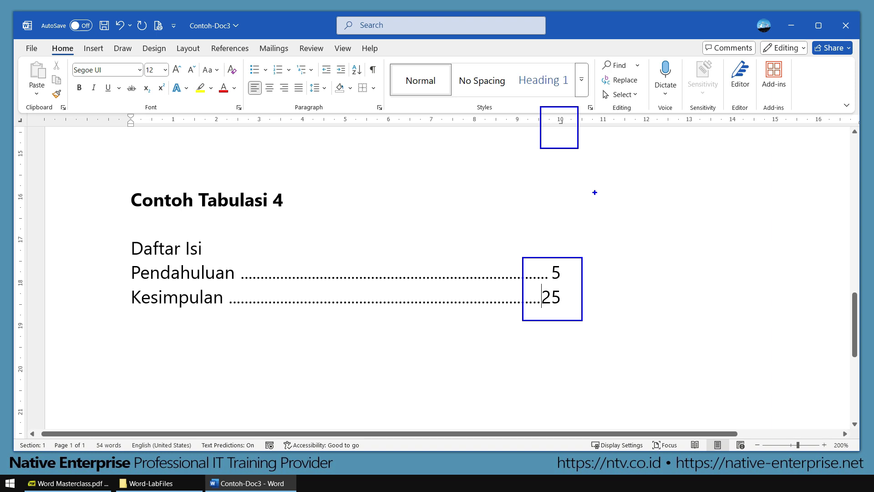
Step: Scroll back to the Contoh Tabulasi 1 and 2 examples and save the document
key("Escape")
scroll(381, 226, "down", 8)
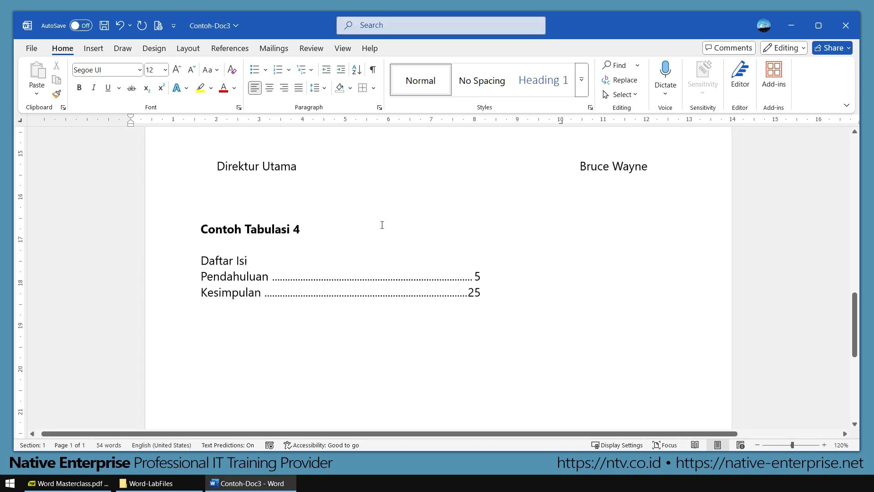
scroll(421, 262, "up", 3)
scroll(422, 264, "up", 6)
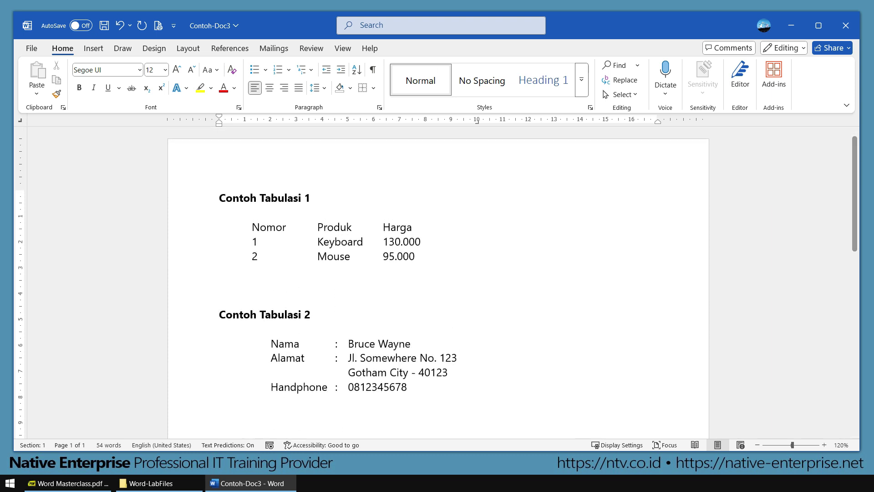
key("ctrl+s")
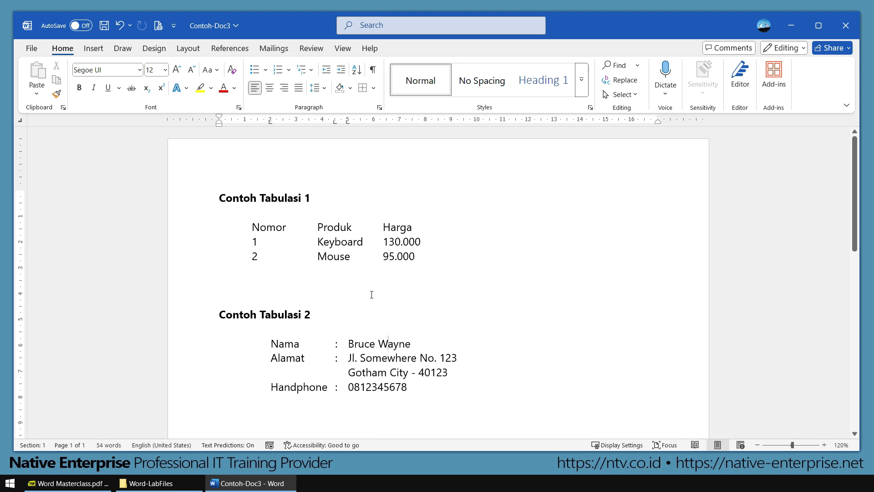
Step: Insert an empty line above the Contoh Tabulasi 3 heading
scroll(350, 299, "down", 2)
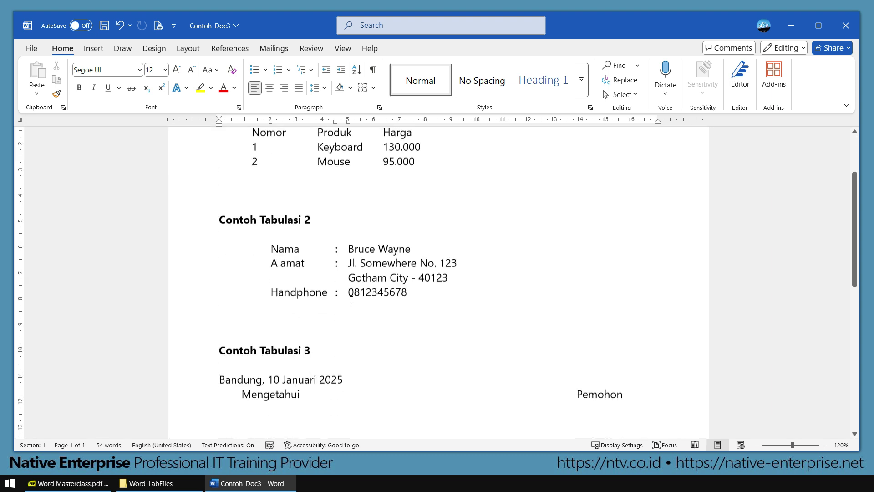
scroll(315, 294, "up", 4, "ctrl")
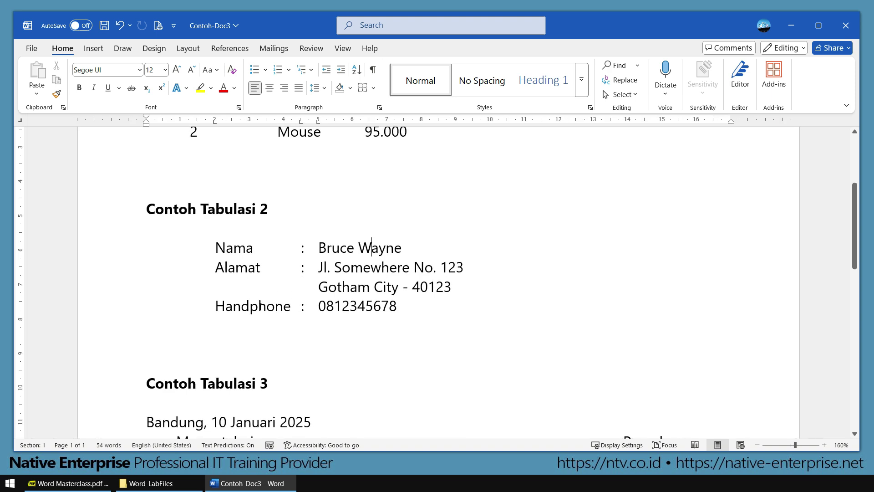
left_click(152, 341)
key("Return")
key("Return")
left_click(146, 362)
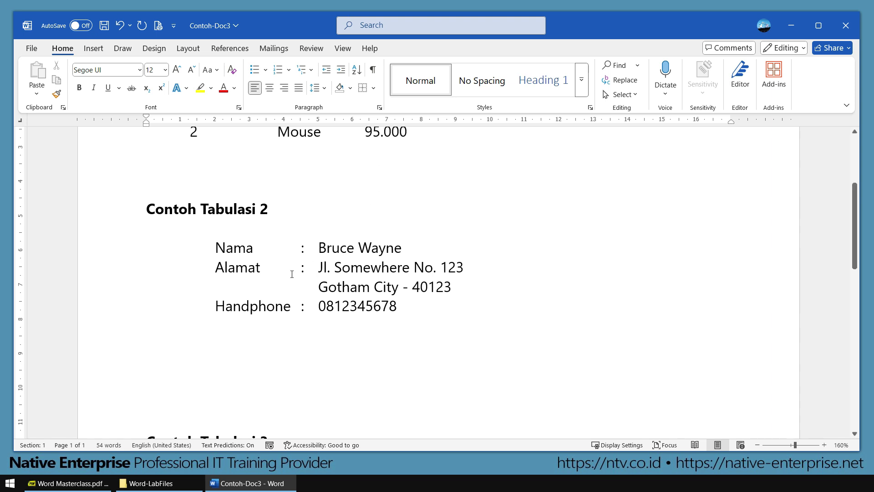
Step: Outline the block's label, colon and value columns with on-screen annotations
left_click_drag(197, 229, 508, 326)
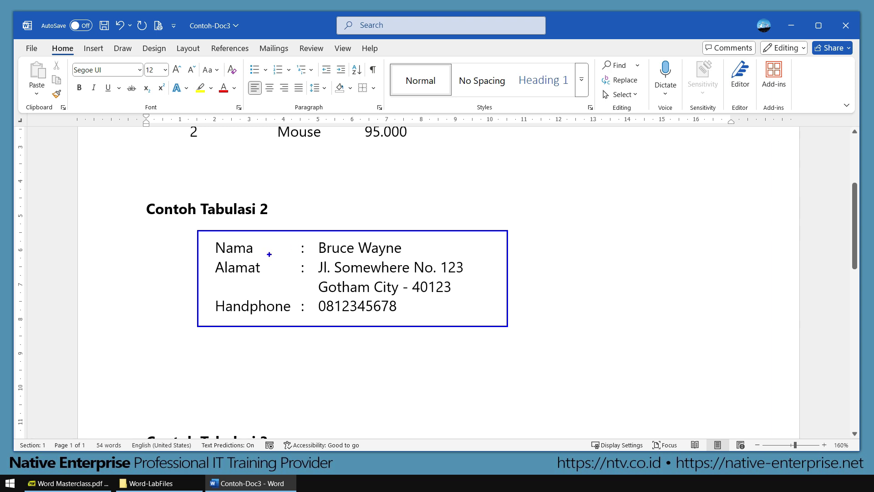
key("ctrl+z")
left_click_drag(201, 228, 293, 324)
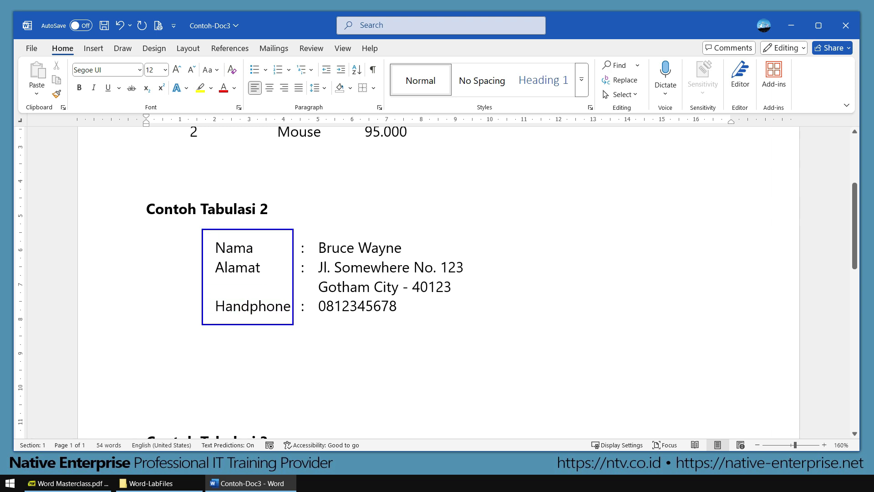
left_click_drag(293, 230, 313, 323)
left_click_drag(311, 229, 493, 324)
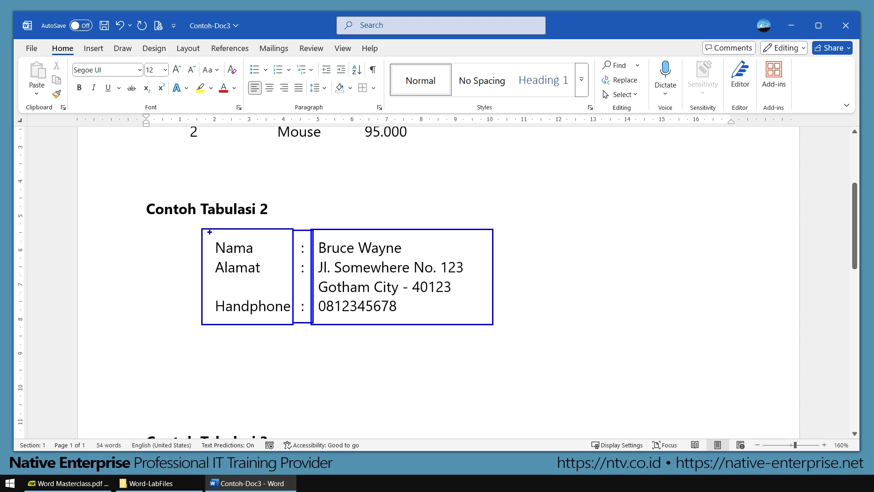
key("e")
Step: Outline the Nama, two-line Alamat and Handphone rows, then close the annotations
left_click_drag(202, 230, 421, 255)
mouse_move(201, 251)
left_mouse_down()
mouse_move(478, 279)
mouse_move(501, 295)
left_mouse_up()
left_click_drag(199, 291, 514, 325)
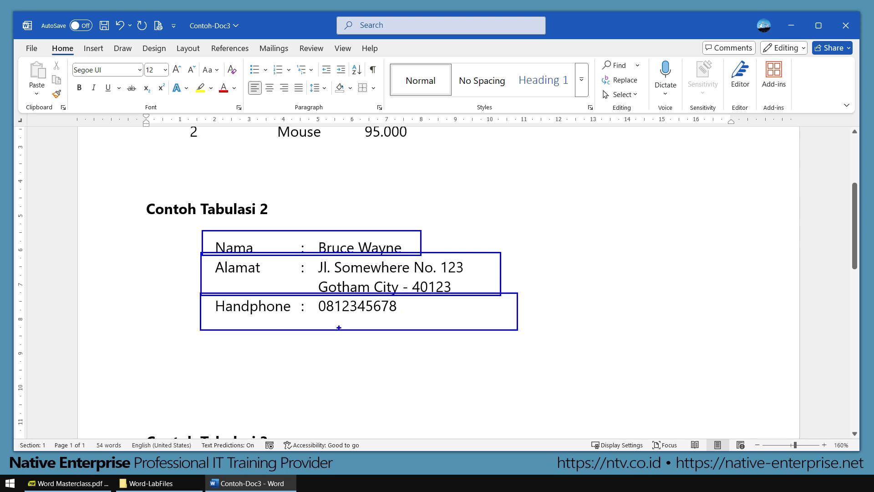
key("Escape")
left_click(147, 346)
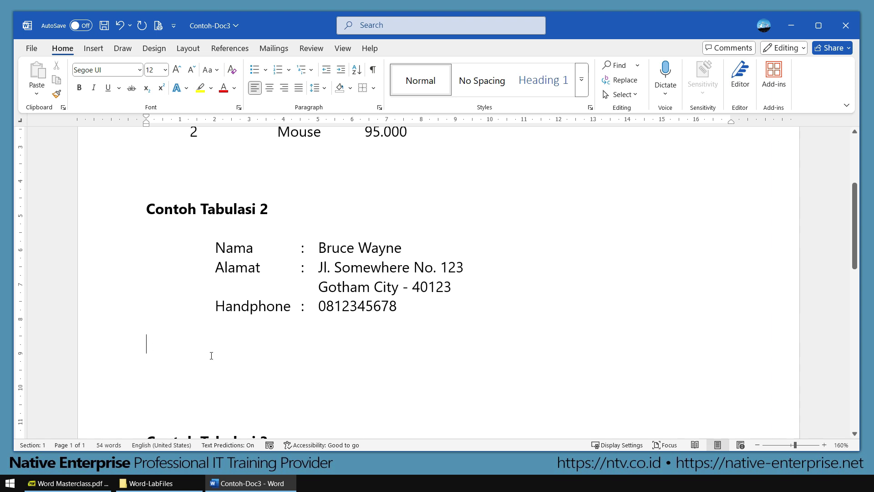
Step: Insert a 3x3 table and fill its first row with Nama, a colon and a name
left_click(94, 50)
left_click(106, 95)
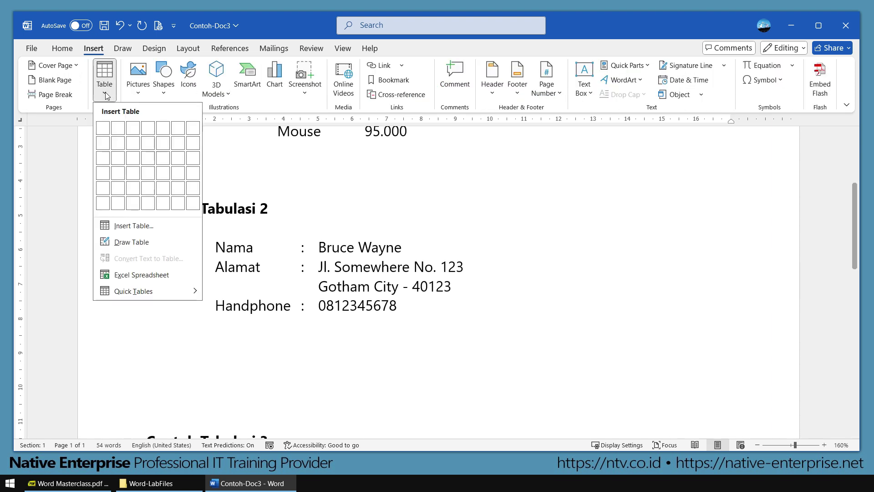
left_click(133, 163)
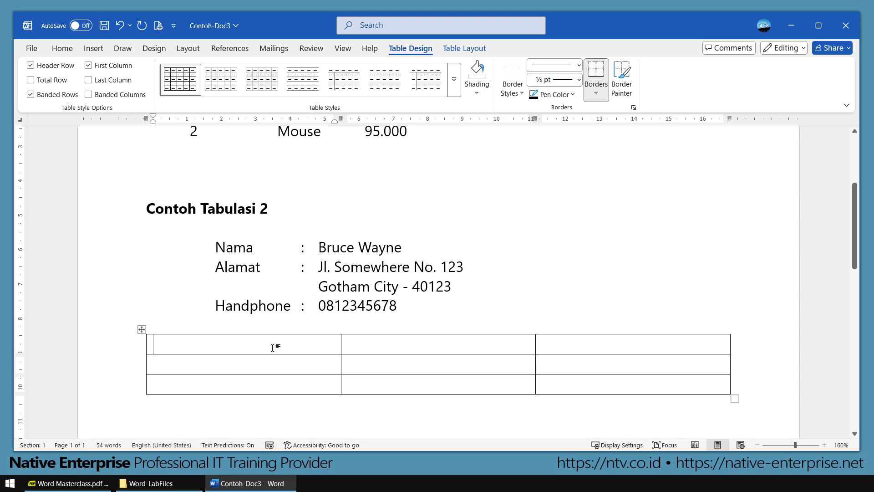
type("Nama")
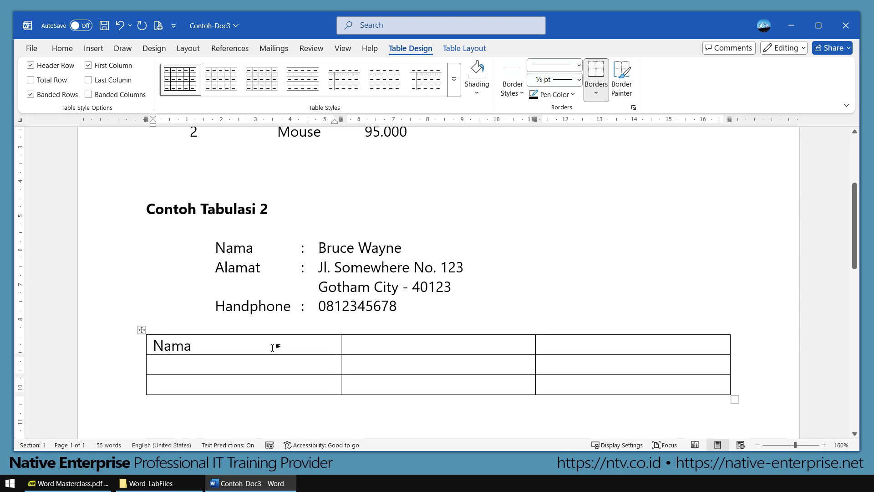
left_click(391, 341)
type(":")
left_click(593, 343)
type("Budi")
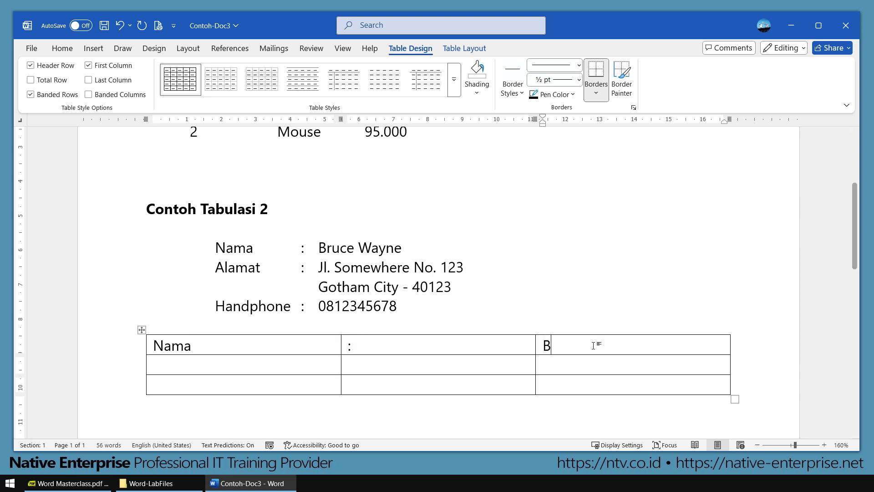
Step: Fill the second row with Alamat, a colon and a two-line address
left_click(284, 364)
type("Alamat")
key("Tab")
type(":")
key("Tab")
type("APapun")
key("Return")
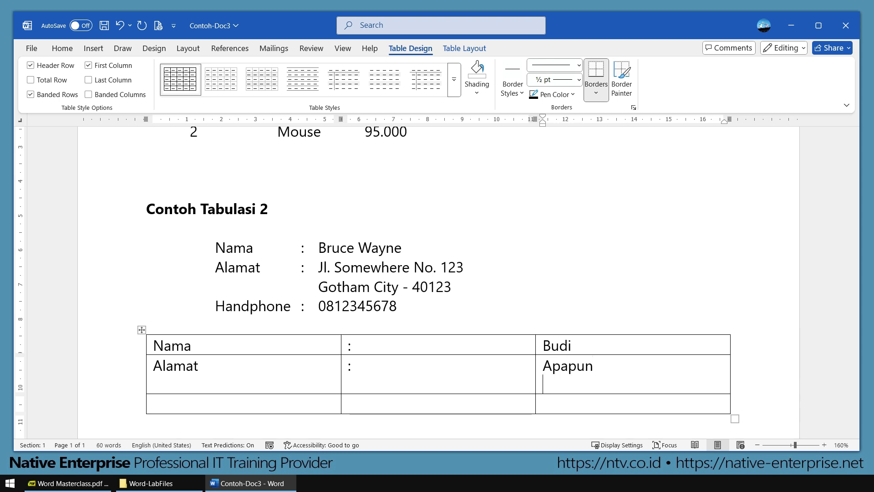
type("Bandung")
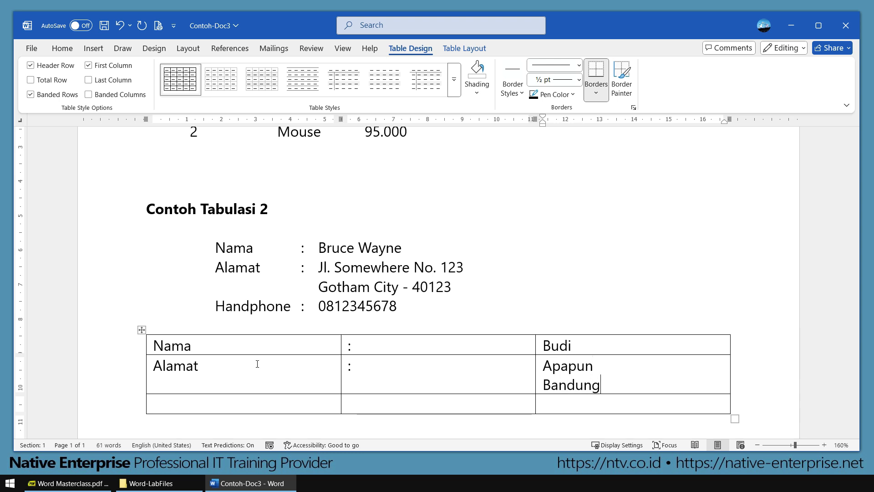
Step: Fill the third row with the HP label and a phone number
left_click(183, 403)
type("H")
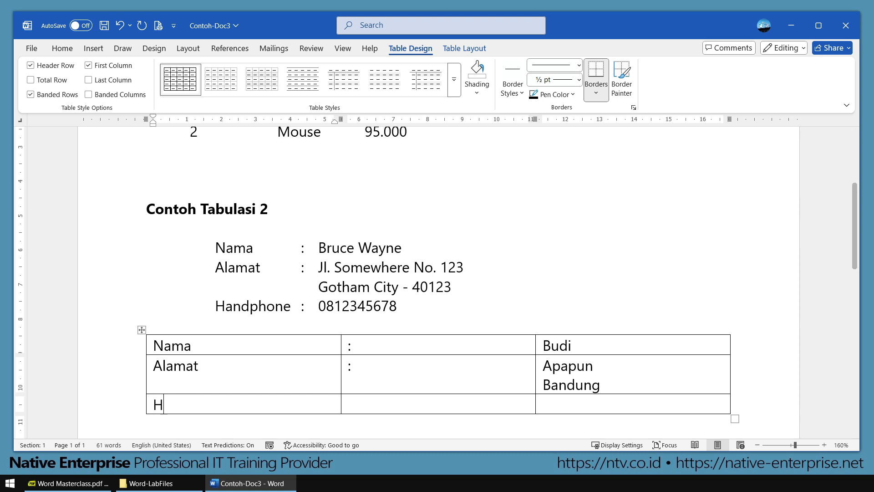
type("P:")
key("Tab")
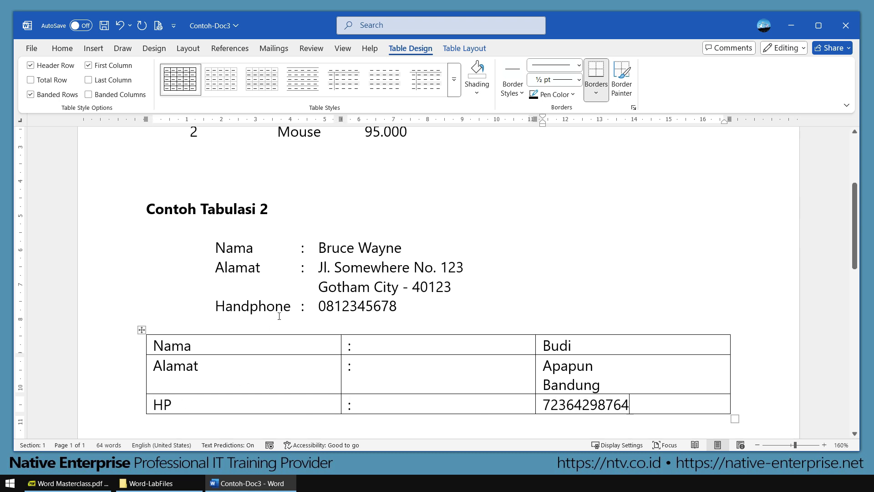
scroll(279, 315, "down", 1)
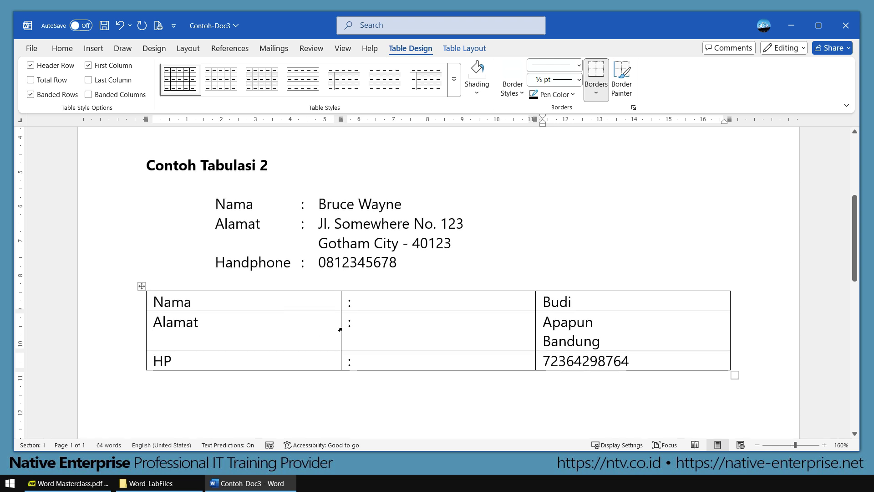
Step: Shrink the label, colon and value columns to fit and indent the table under the address
left_click_drag(340, 329, 250, 328)
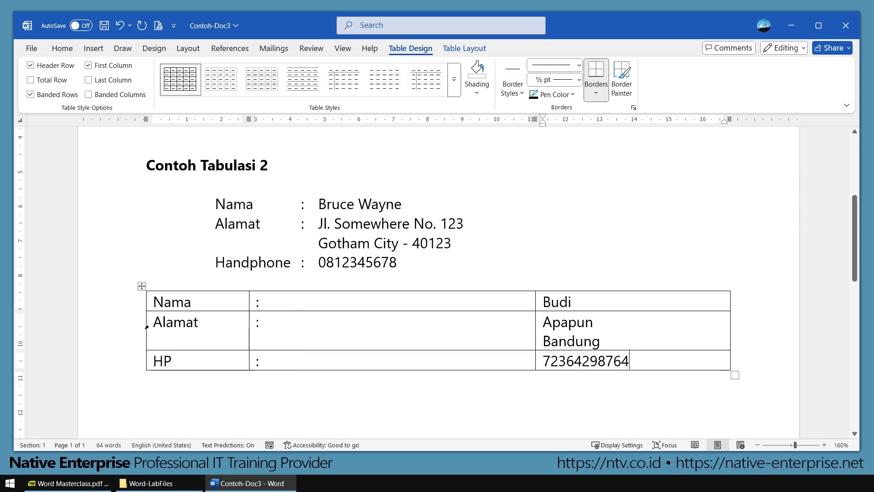
left_click_drag(147, 327, 189, 327)
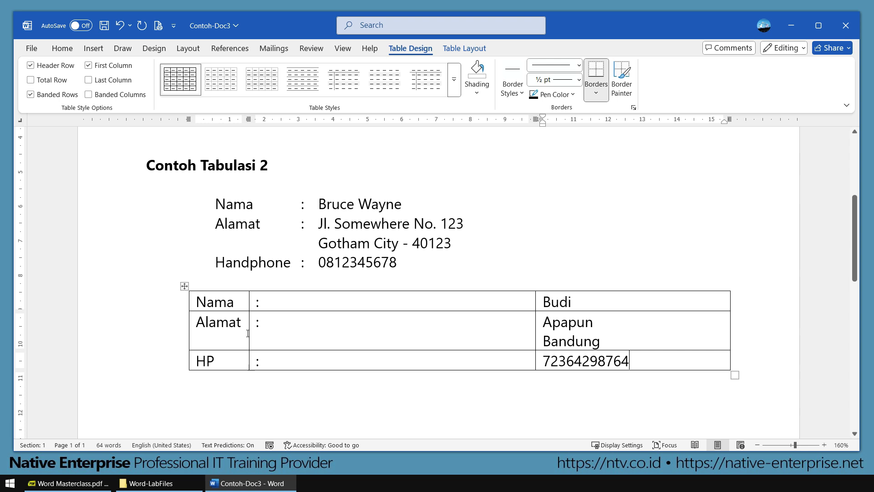
mouse_move(249, 331)
left_mouse_down()
mouse_move(276, 331)
mouse_move(266, 331)
left_mouse_up()
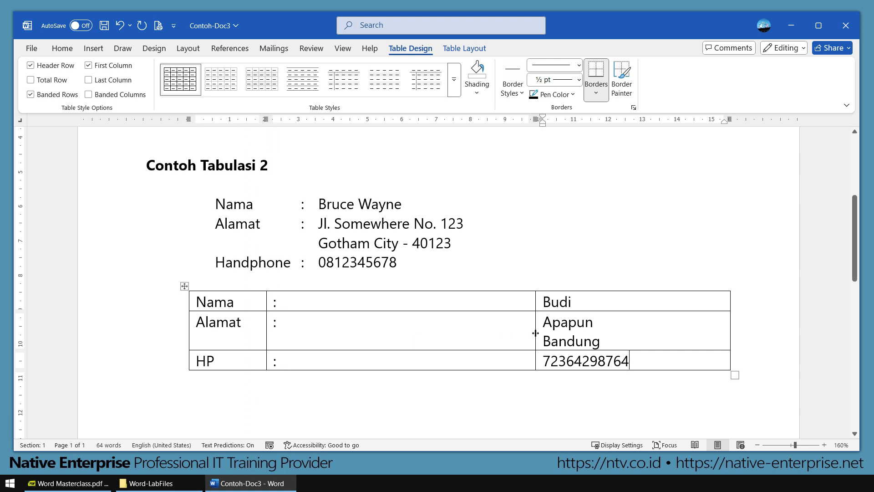
left_click_drag(535, 331, 311, 331)
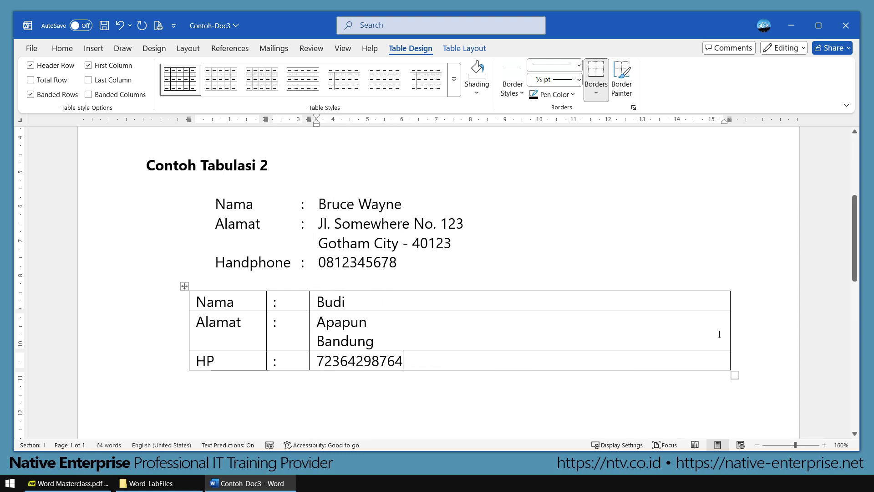
left_click_drag(729, 331, 464, 331)
left_click(539, 327)
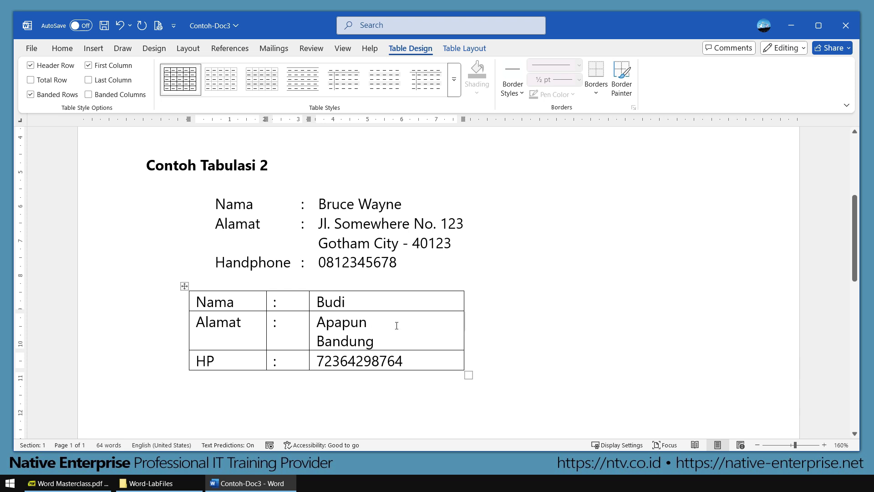
Step: Apply No Border to the whole Nama/Alamat/HP table so it reads as plain text
left_click(184, 287)
left_click(62, 48)
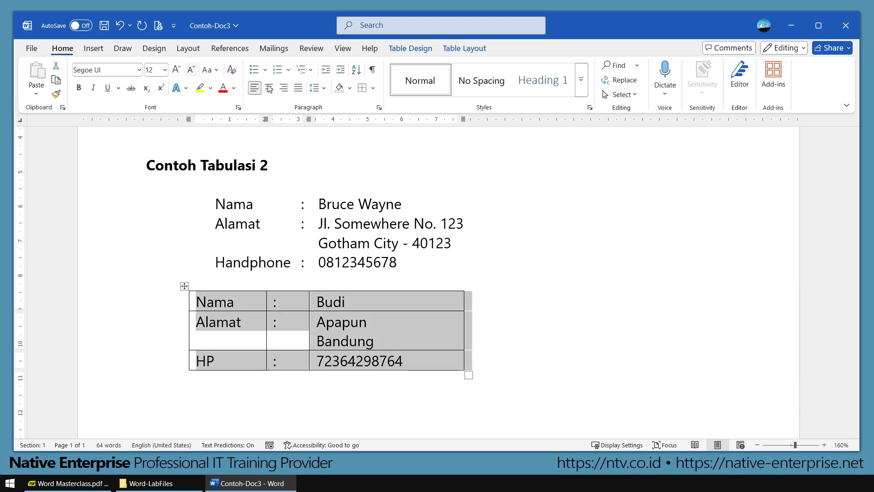
left_click(373, 88)
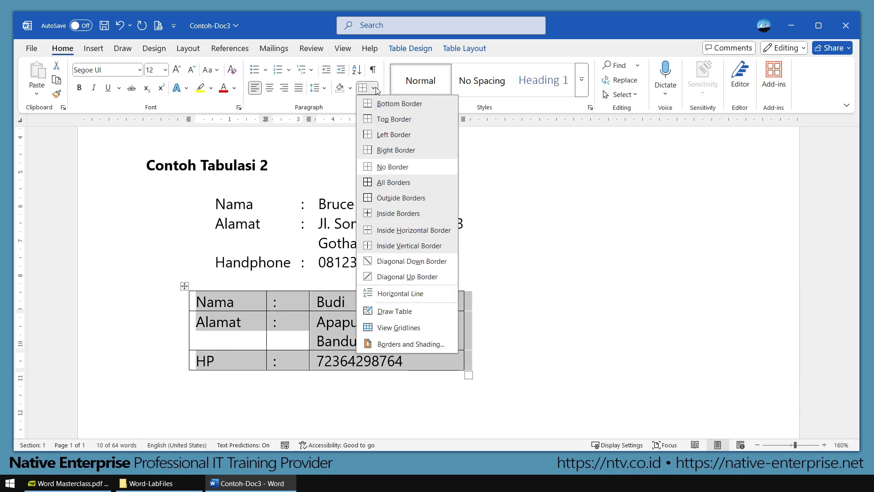
left_click(399, 168)
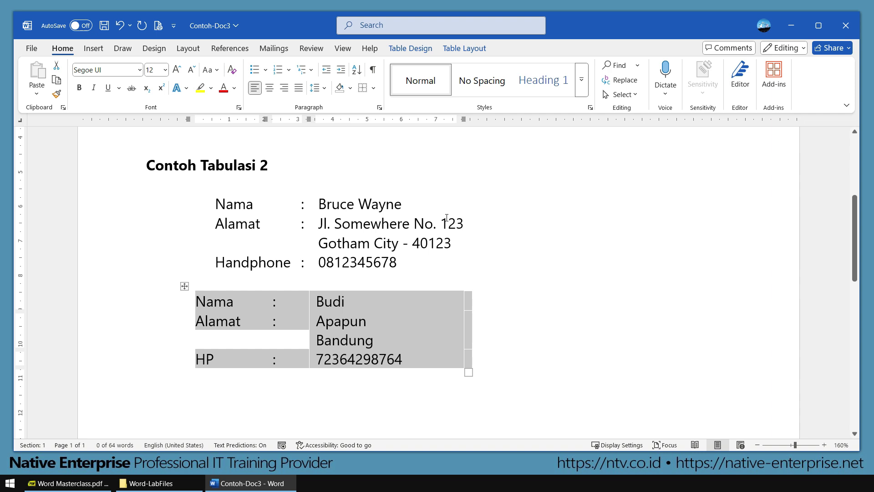
left_click(520, 315)
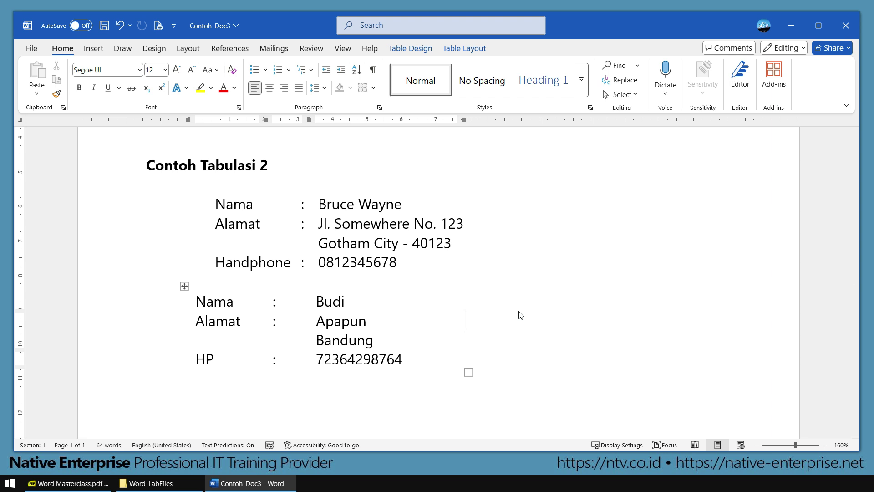
left_click(397, 322)
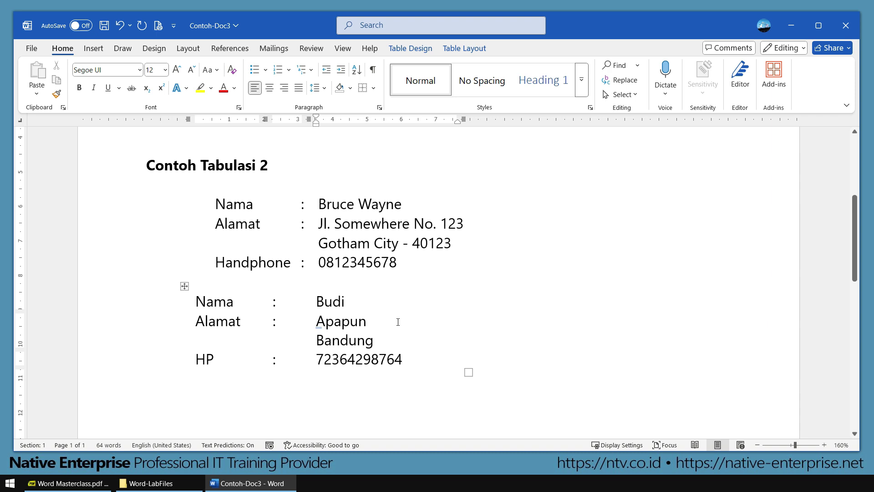
left_click(530, 328)
scroll(530, 328, "down", 4)
scroll(530, 328, "up", 4)
Step: Turn on View Gridlines from Table Layout to outline the borderless table's cells
left_click(257, 323)
left_click(309, 325)
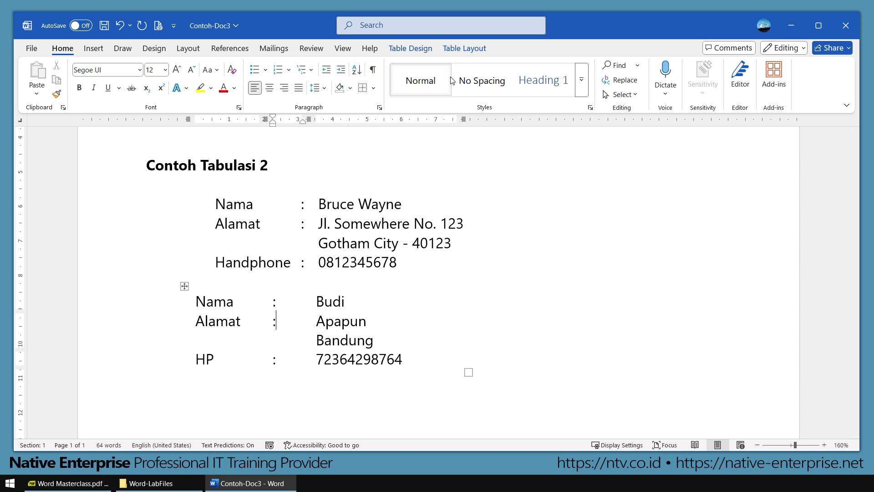
left_click(475, 49)
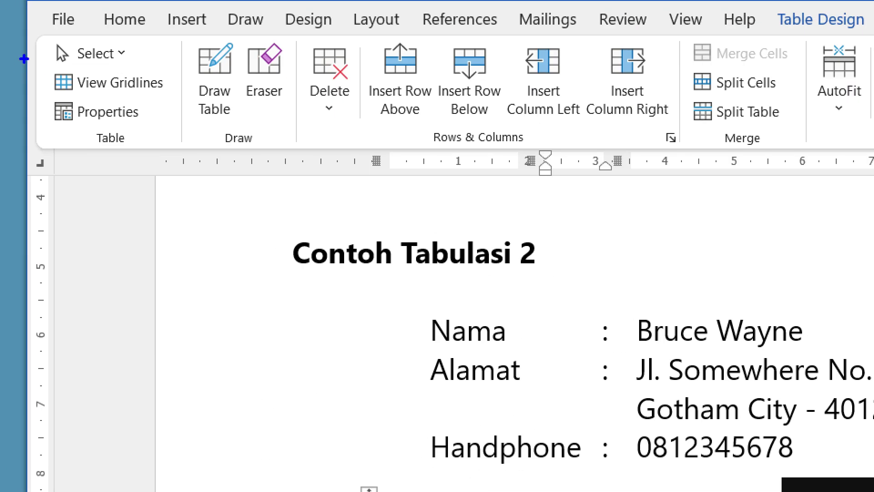
mouse_move(16, 62)
left_mouse_down()
mouse_move(144, 98)
mouse_move(224, 162)
left_mouse_up()
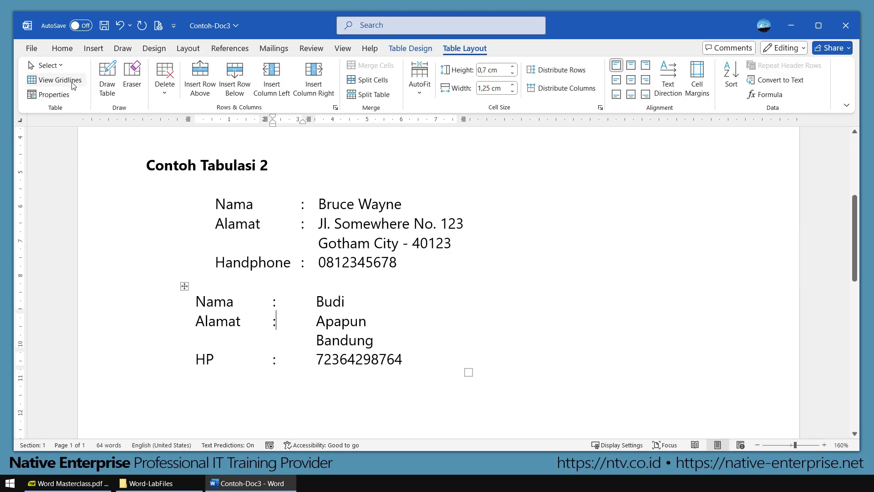
left_click(73, 85)
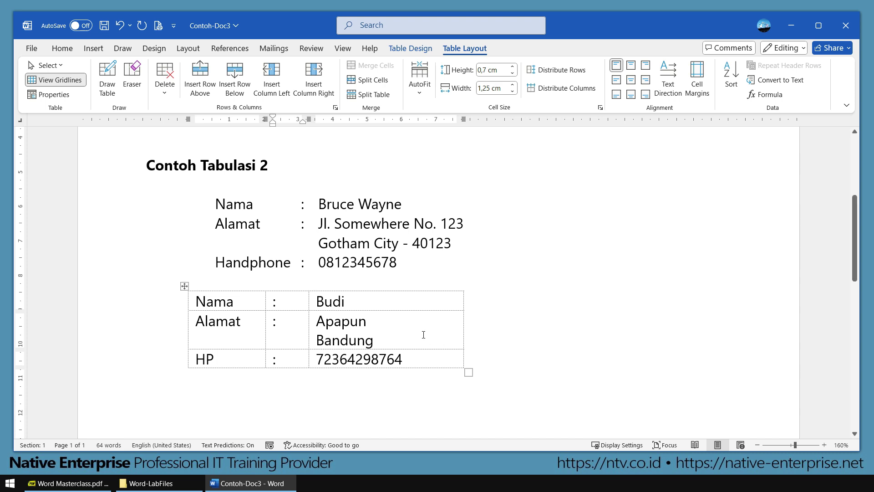
Step: Check in print preview that gridlines don't print, then scroll down to Contoh Tabulasi 3
left_click(159, 26)
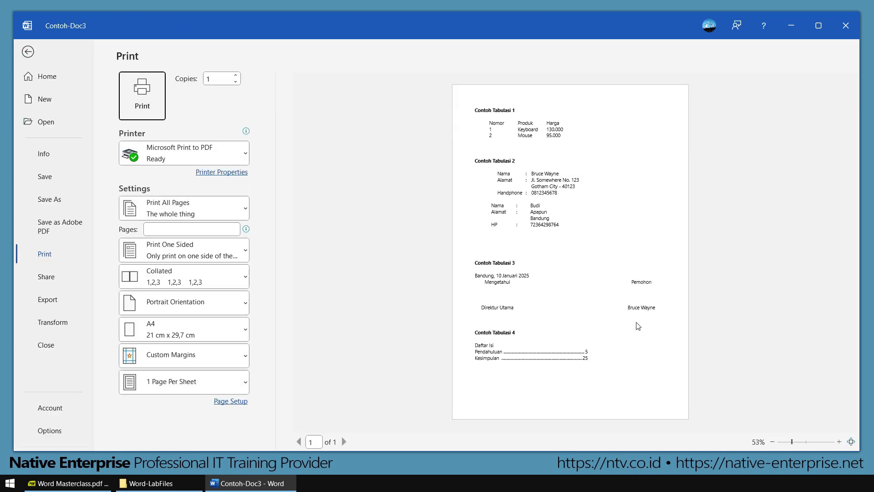
scroll(638, 326, "up", 5)
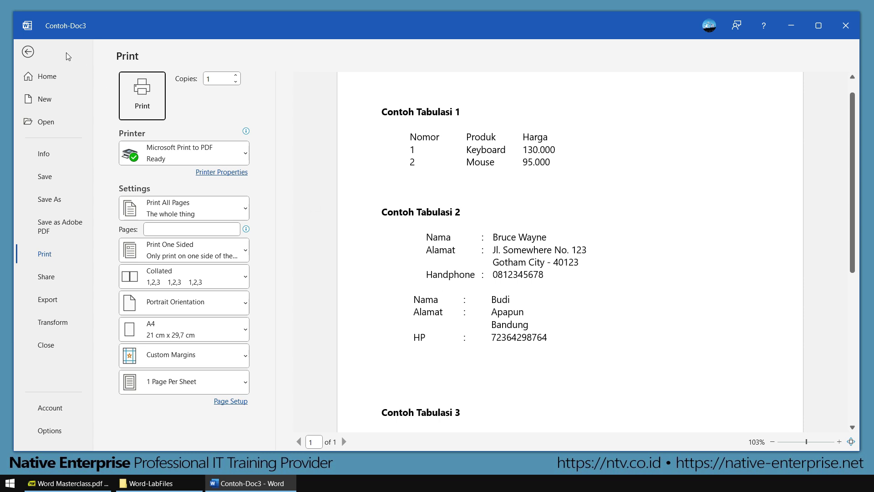
left_click(28, 52)
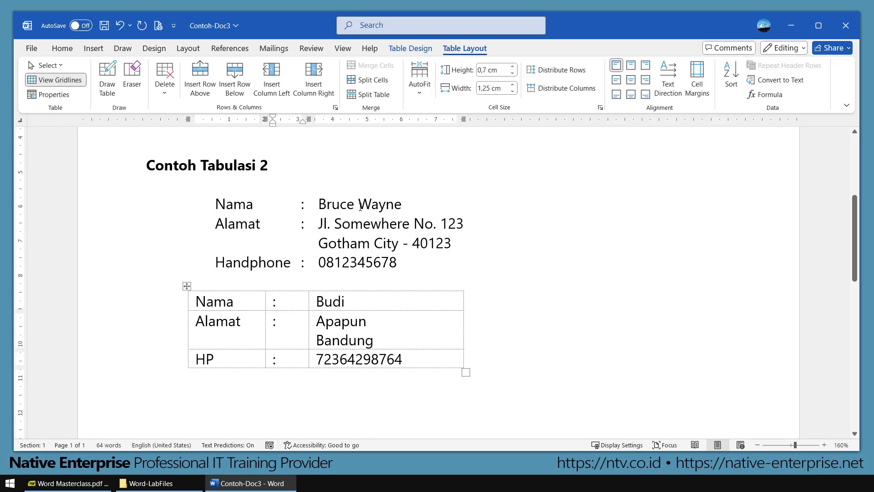
left_click(401, 335)
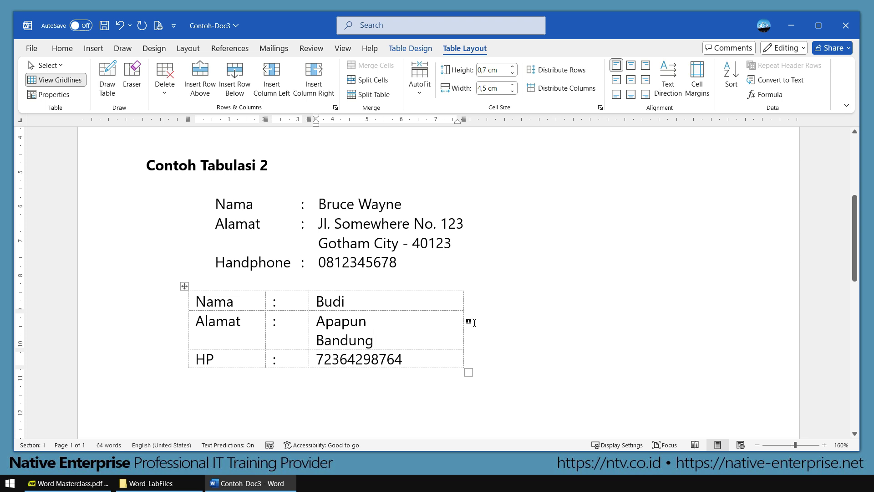
scroll(416, 291, "down", 5)
scroll(418, 292, "down", 5)
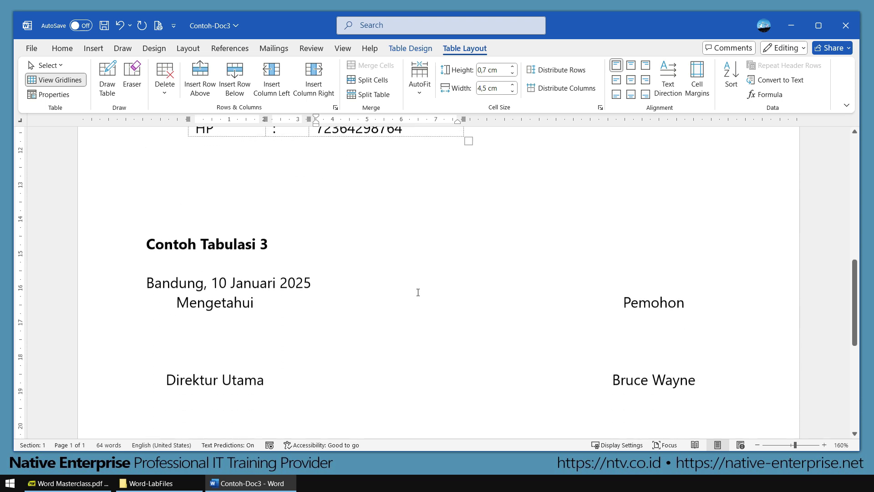
Step: Outline the signature block and its three columns with on-screen annotations
left_click(208, 334)
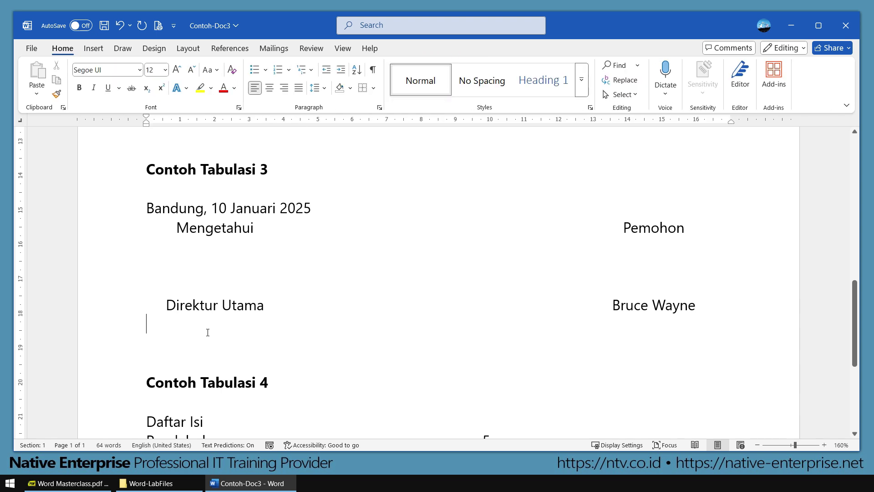
mouse_move(122, 195)
left_mouse_down()
mouse_move(599, 323)
mouse_move(717, 325)
left_mouse_up()
left_click_drag(153, 217, 296, 317)
mouse_move(296, 218)
left_mouse_down()
mouse_move(462, 252)
mouse_move(558, 317)
left_mouse_up()
mouse_move(561, 217)
left_mouse_down()
mouse_move(666, 252)
mouse_move(743, 320)
left_mouse_up()
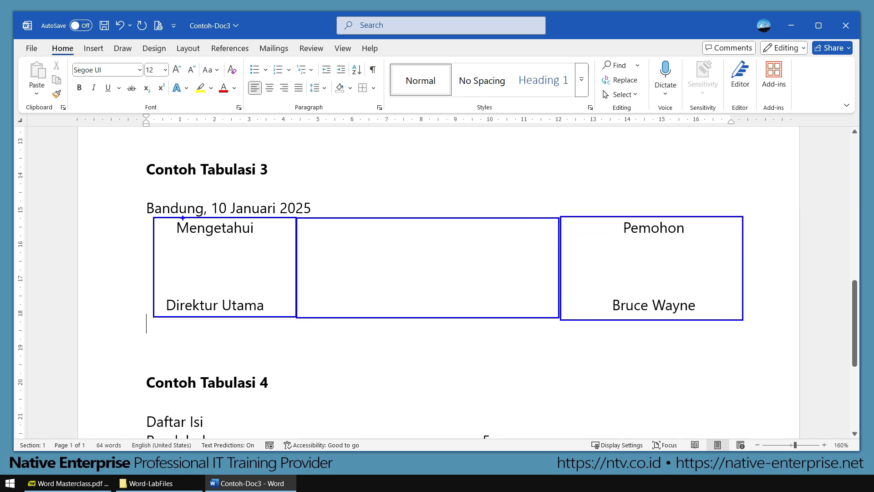
Step: Outline the block's three rows, then add a blank line below the signature block
mouse_move(135, 213)
left_mouse_down()
mouse_move(428, 247)
mouse_move(760, 242)
left_mouse_up()
left_click_drag(125, 238, 765, 285)
mouse_move(131, 284)
left_mouse_down()
mouse_move(412, 316)
mouse_move(757, 322)
left_mouse_up()
key("Escape")
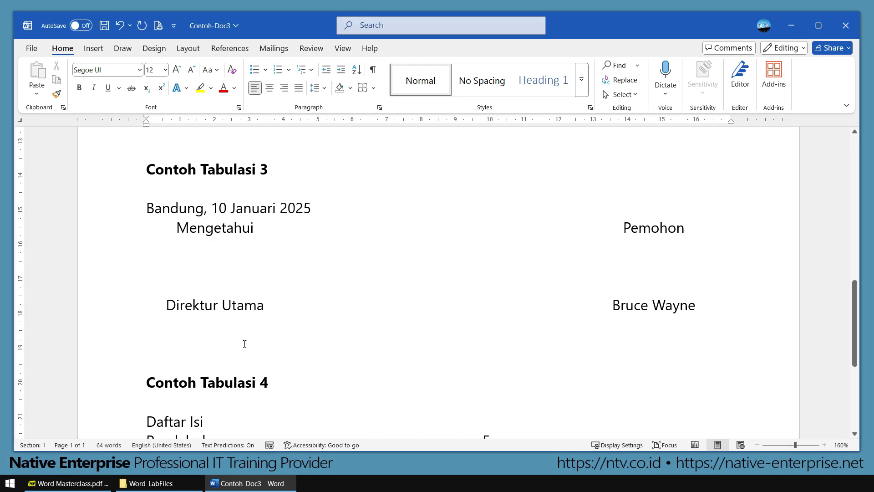
key("Return")
key("Return")
key("Return")
key("Up")
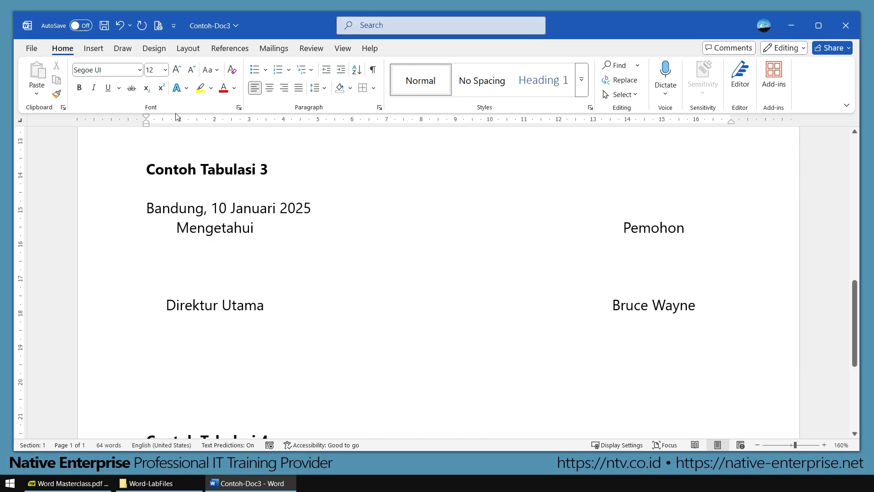
Step: Insert a 3x3 table below the signature block
left_click(93, 48)
left_click(105, 93)
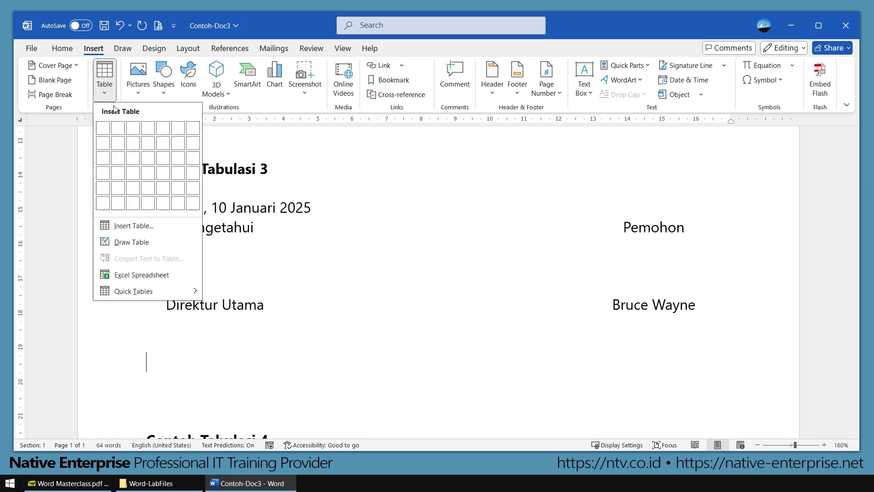
left_click(133, 158)
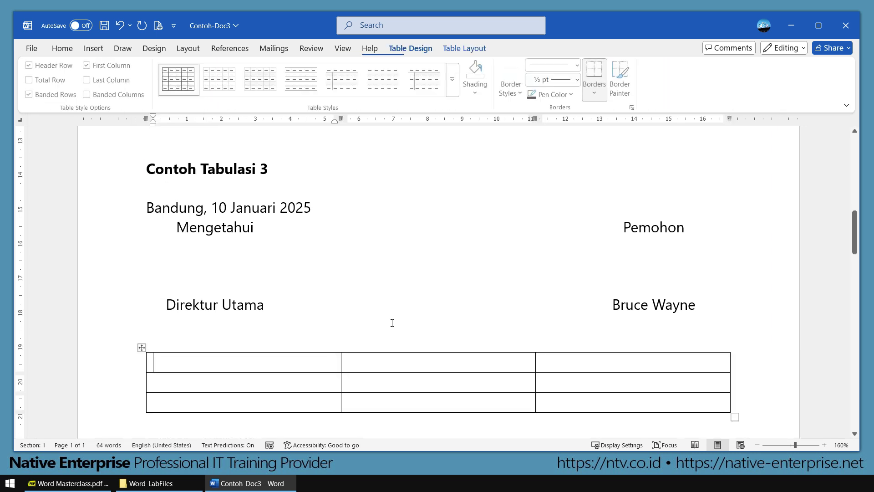
scroll(392, 323, "down", 2)
scroll(346, 301, "up", 1)
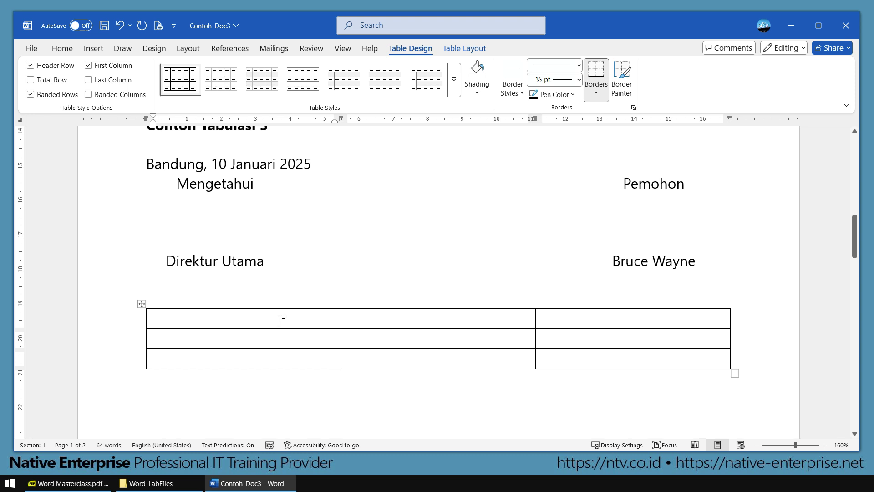
Step: Type Mengetahui and Direktur in the first column, Pemohon and the signer's first name in the third
type("Mengetahui")
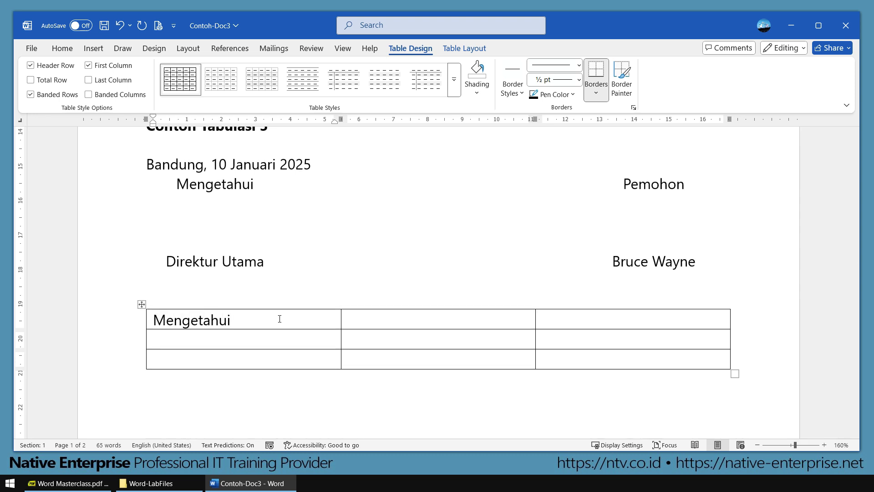
type("Direktur")
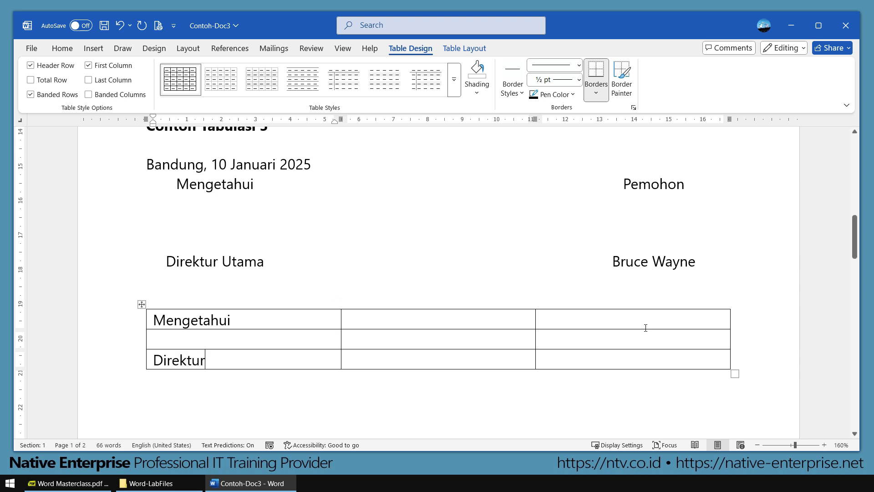
left_click(633, 311)
type("Pemohon")
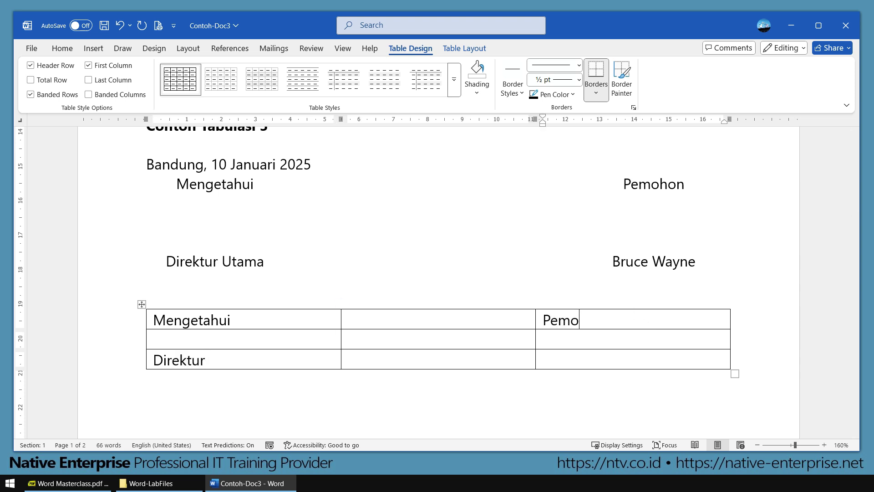
left_click(615, 357)
type("Bruce")
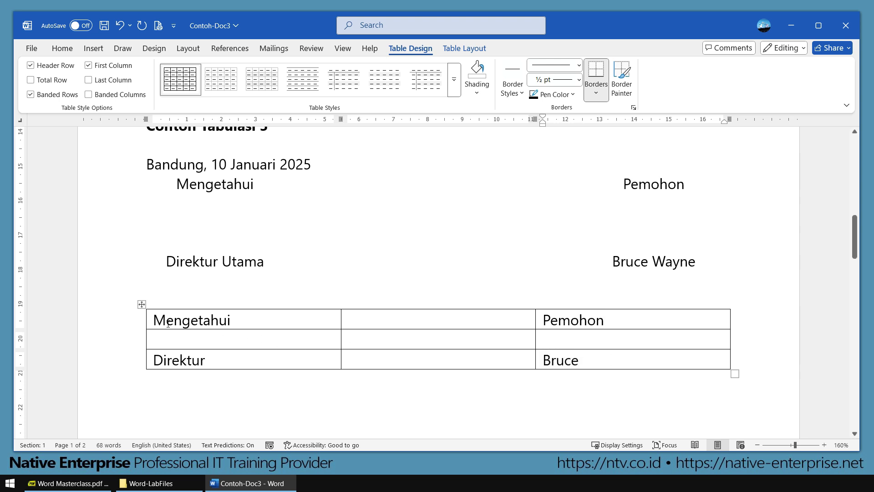
Step: Center the text in the table's first and third columns
left_click(211, 307)
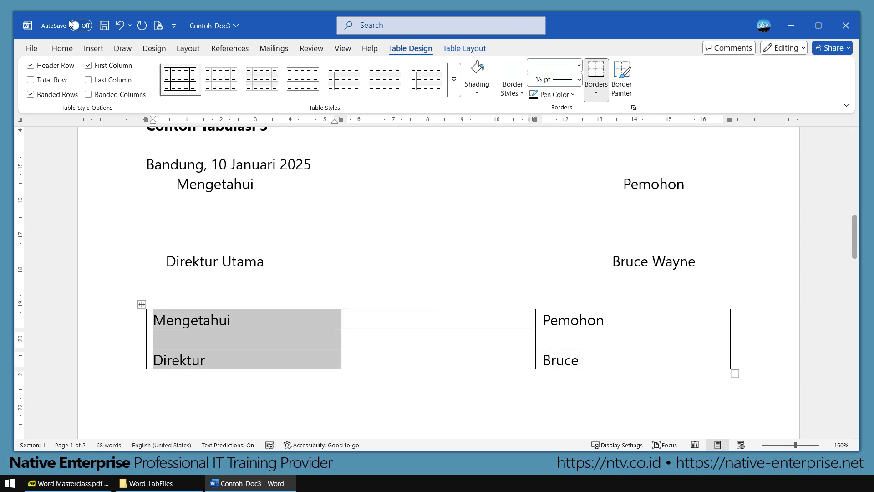
left_click(62, 49)
left_click(270, 89)
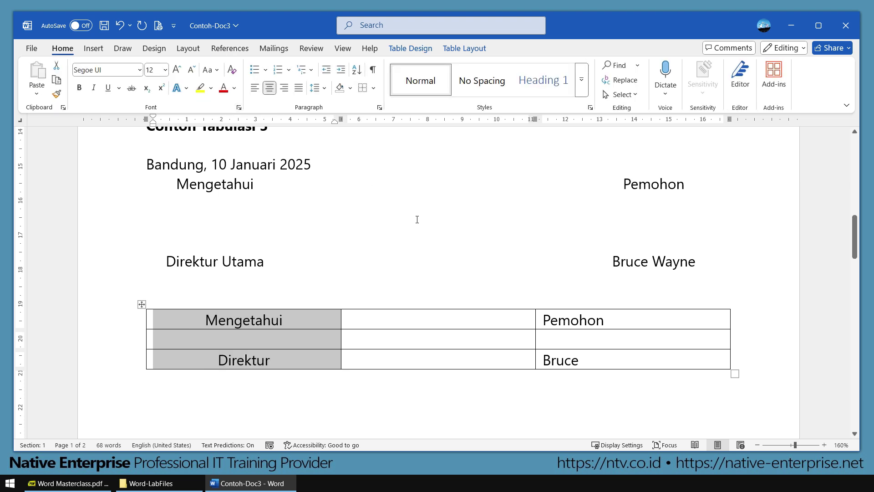
left_click(618, 304)
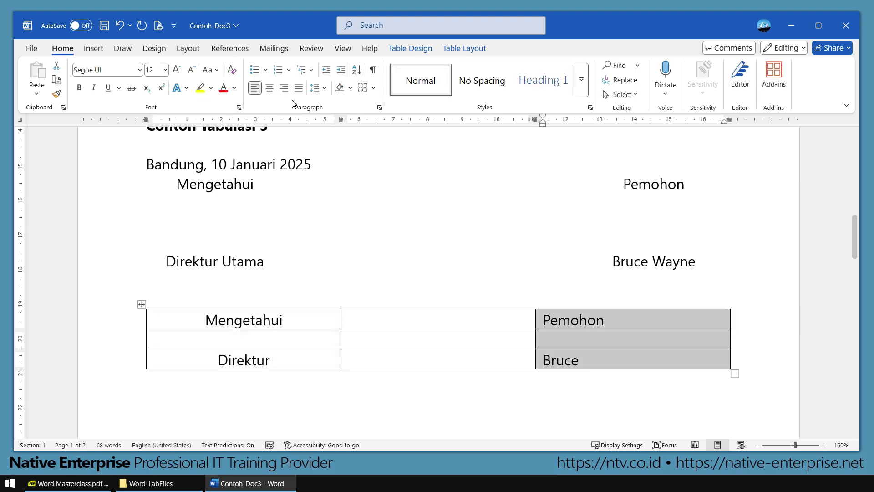
left_click(270, 88)
Step: Make the middle row taller with two blank lines and nudge the right column's border
left_click(373, 336)
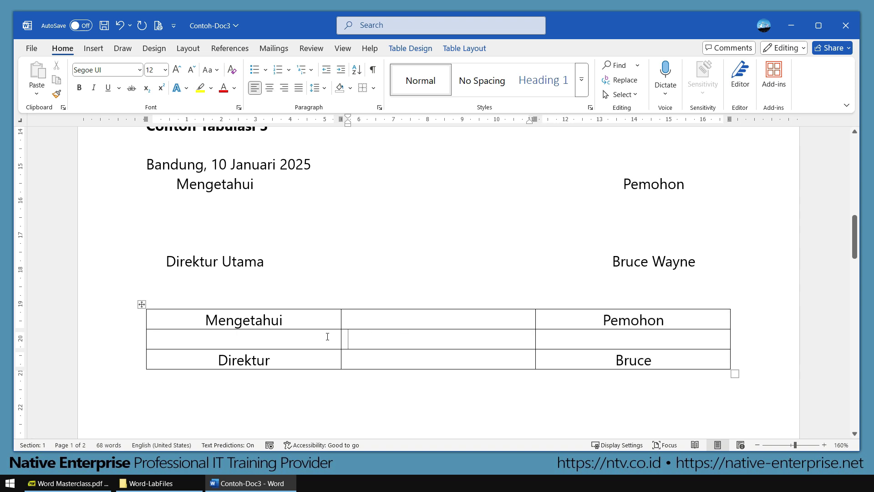
left_click(273, 336)
key("Return")
key("Return")
key("Return")
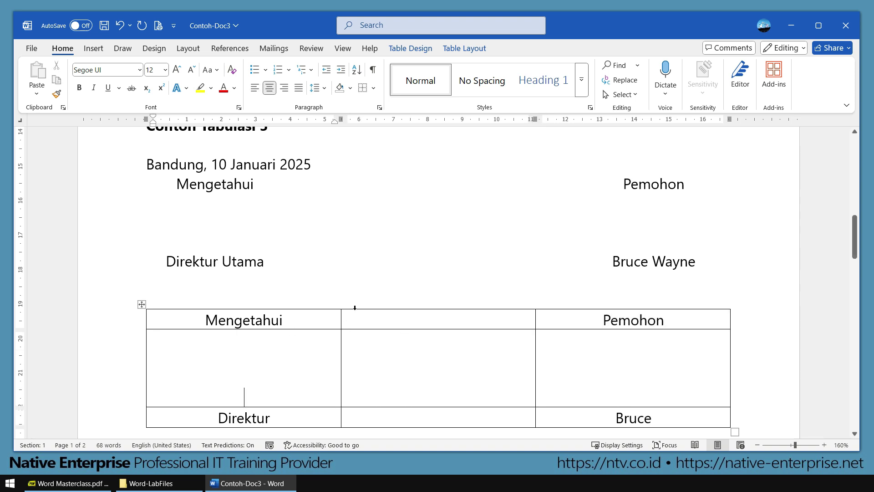
scroll(346, 304, "down", 3)
key("Return")
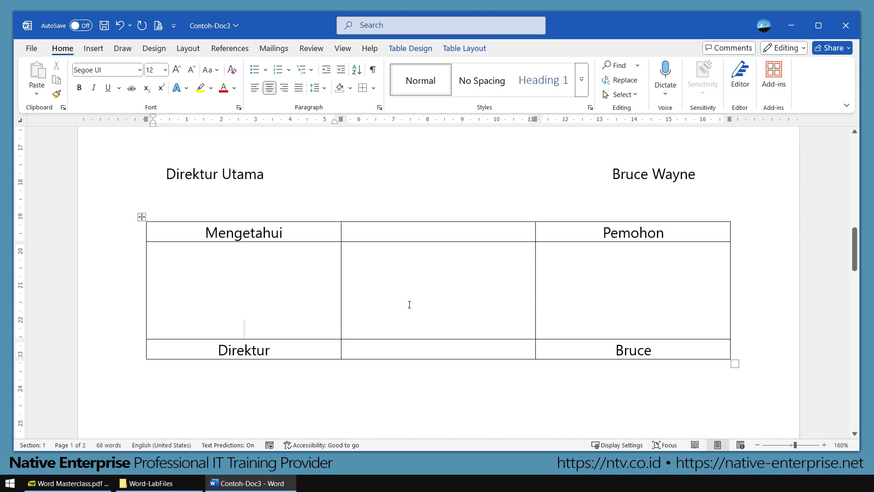
left_click(634, 306)
mouse_move(535, 287)
left_mouse_down()
mouse_move(580, 289)
mouse_move(541, 289)
left_mouse_up()
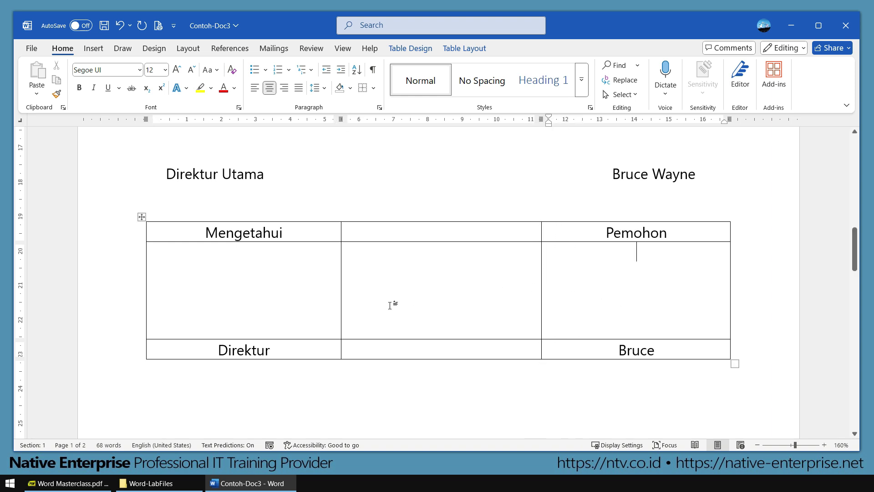
Step: Remove all borders from the signature table, leaving only gridlines
left_click(141, 217)
left_click(364, 90)
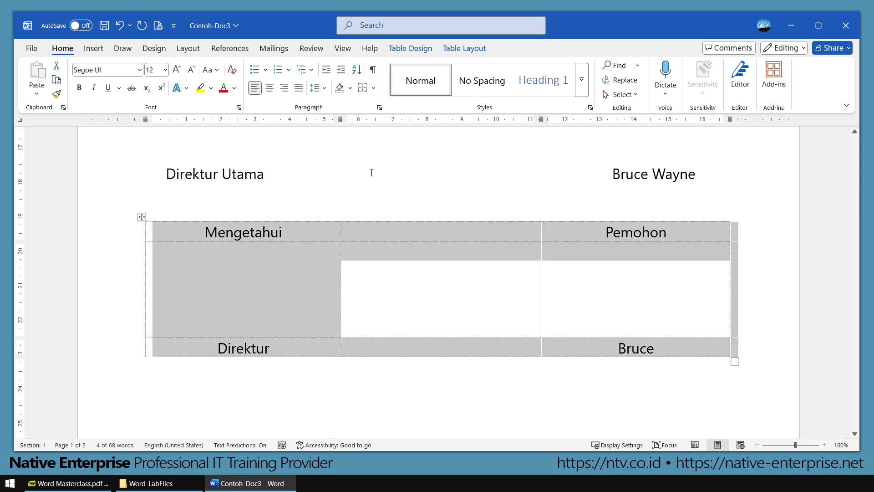
left_click(396, 279)
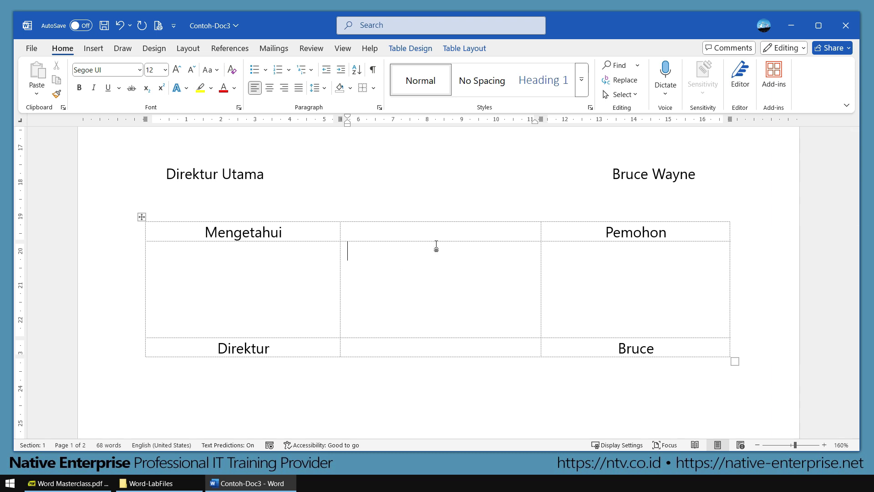
Step: Scroll back up to the Contoh Tabulasi 1 and 2 examples at the top
scroll(436, 246, "down", 5, "ctrl")
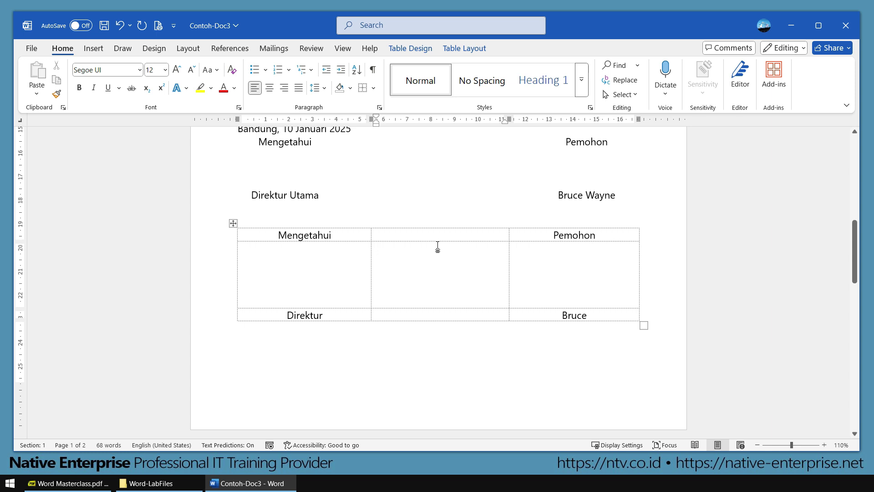
scroll(437, 246, "up", 3)
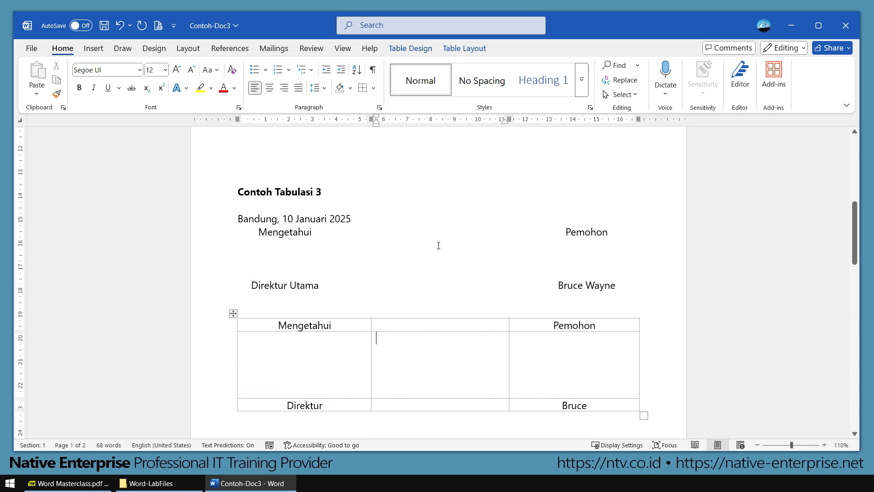
scroll(438, 245, "up", 3)
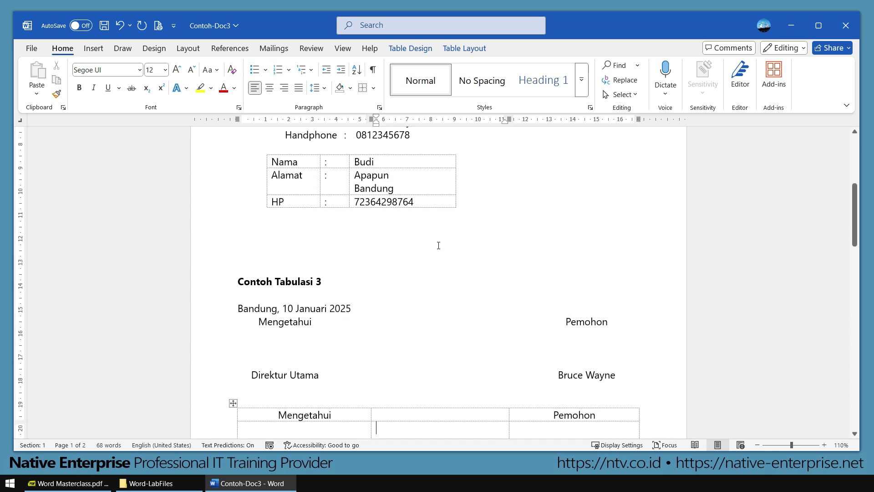
scroll(439, 245, "up", 6)
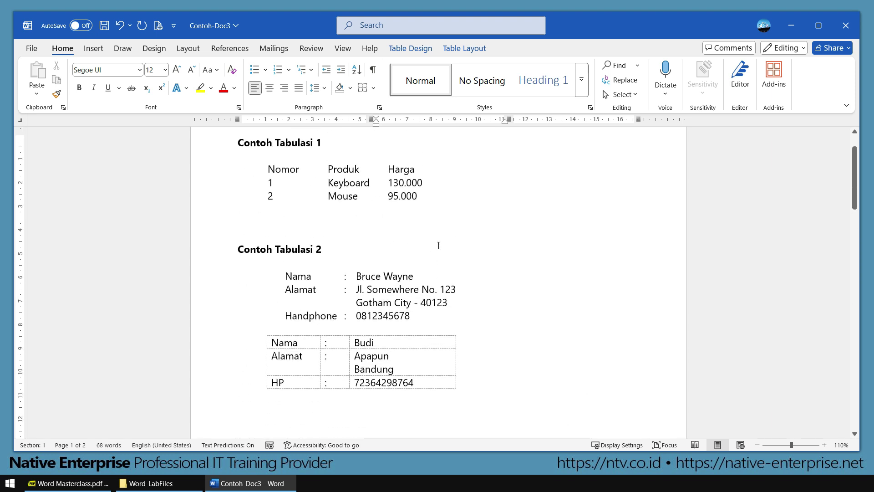
scroll(438, 246, "up", 2)
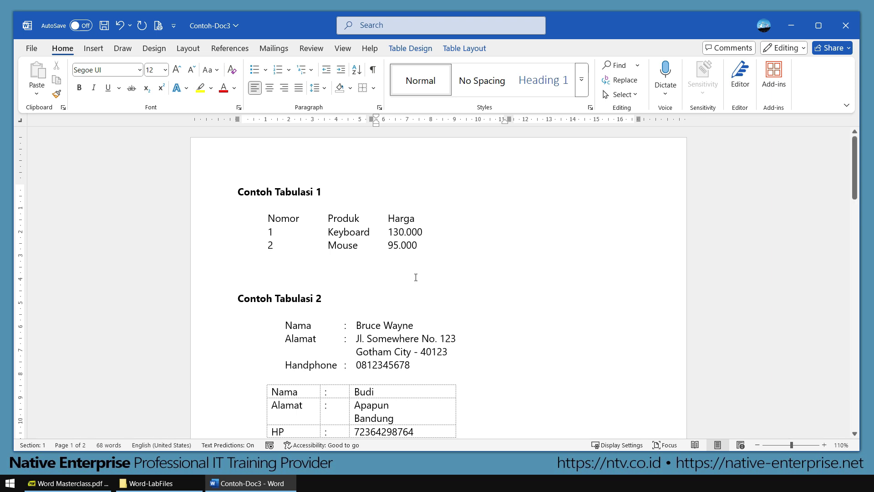
Step: Switch to Word Masterclass.pdf and scroll up to the agenda slide listing Tabulasi dan Tabel
left_click(70, 485)
scroll(209, 348, "up", 2)
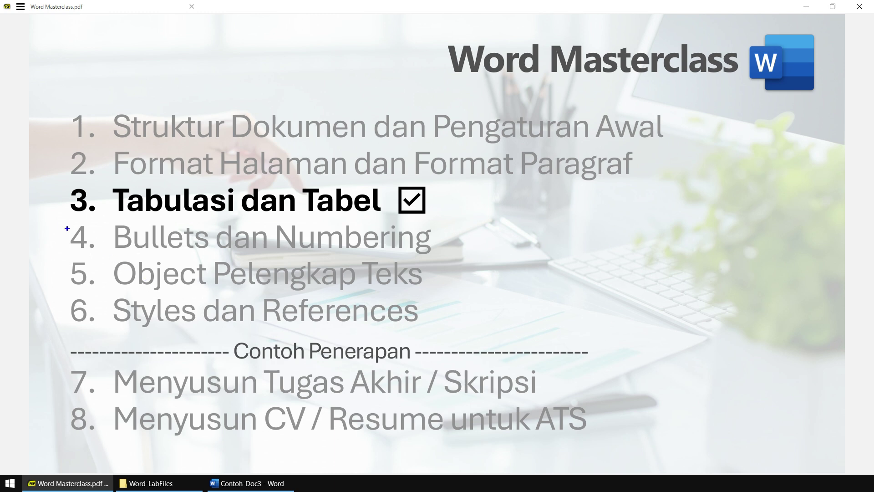
left_click_drag(49, 215, 477, 257)
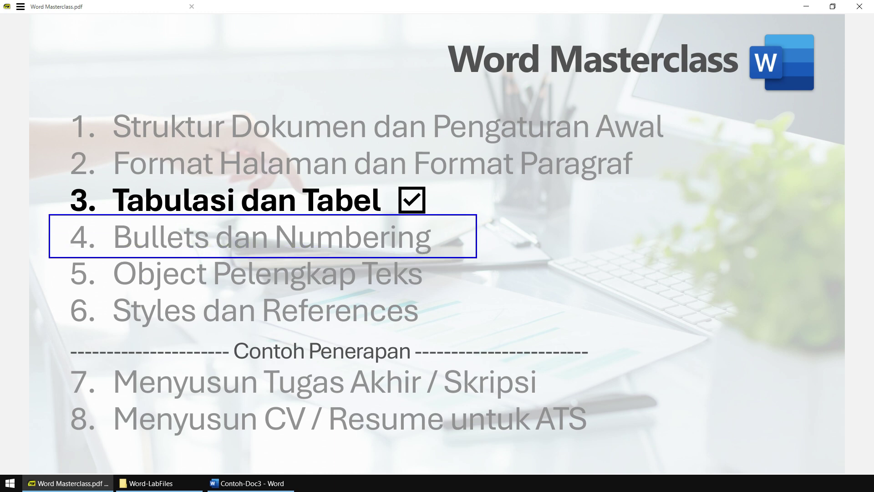